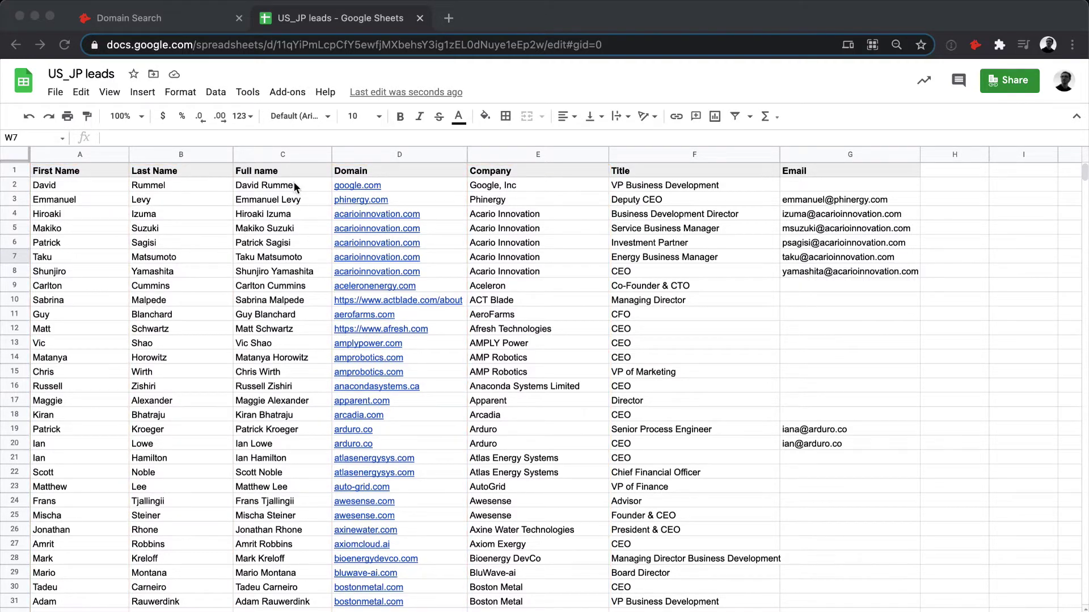
# - Select the Full name column, then trim the 'Google, Inc' company cell to 'Google'
pyautogui.click(293, 156)
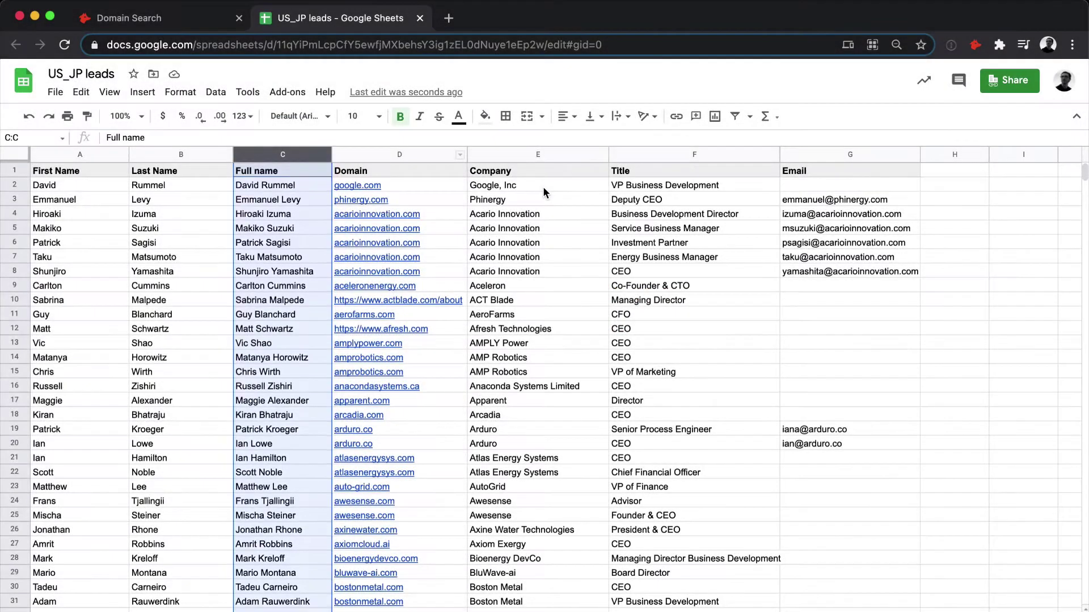
pyautogui.click(543, 186)
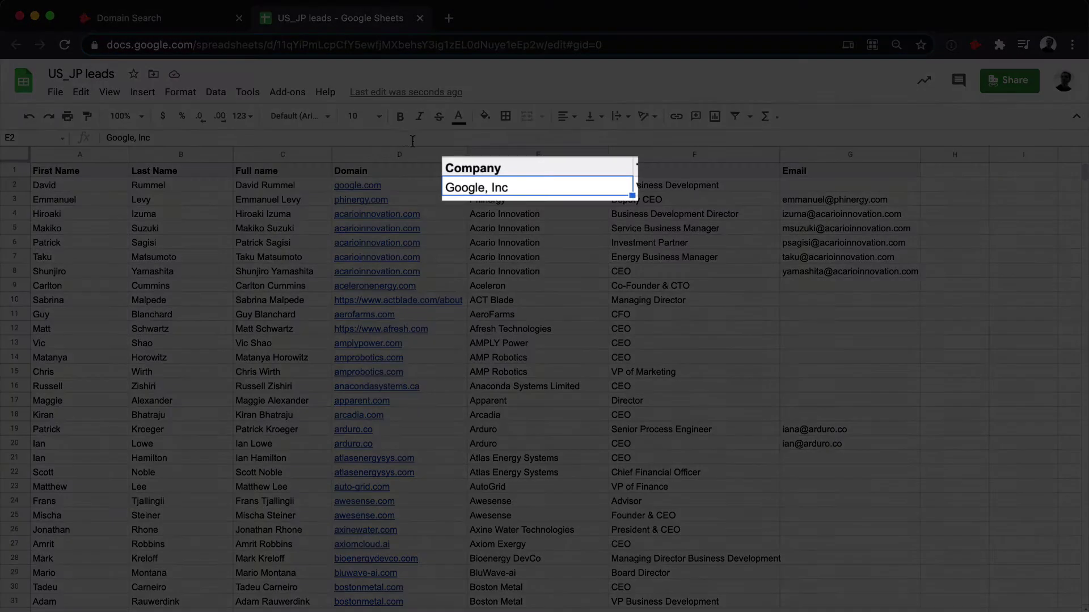
pyautogui.click(399, 139)
pyautogui.press('BackSpace')
pyautogui.press('BackSpace')
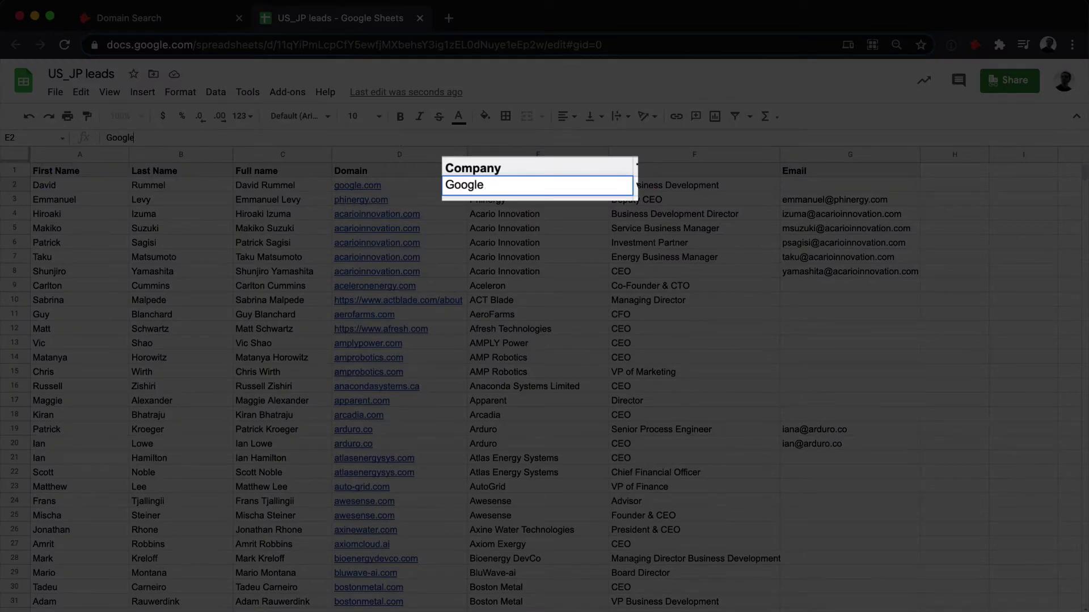
pyautogui.press('Return')
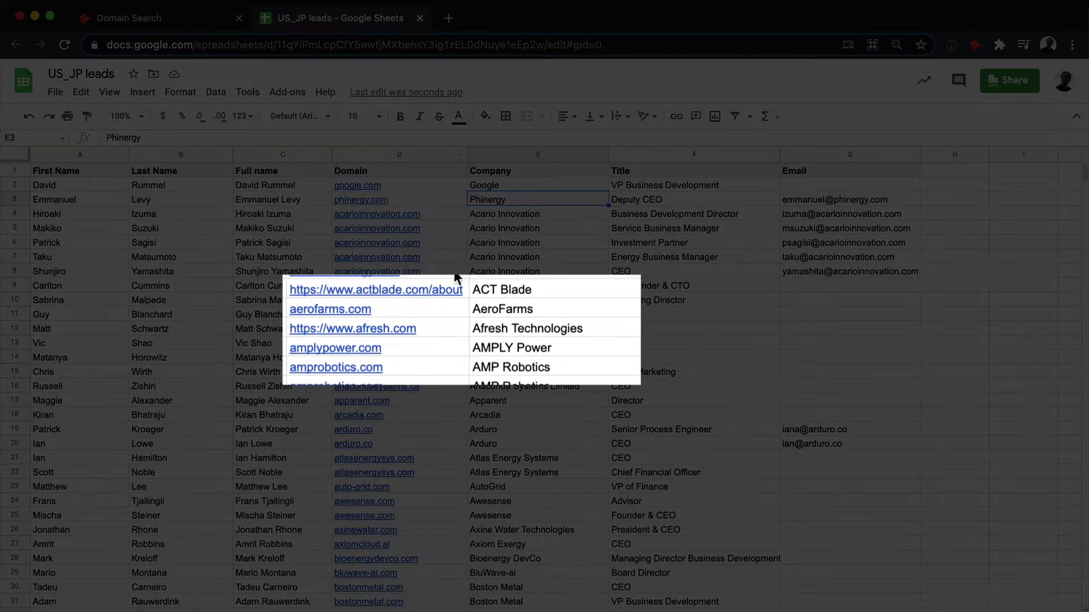
# - Check the afresh.com domain link in D12 and select the Title column
pyautogui.moveTo(453, 293)
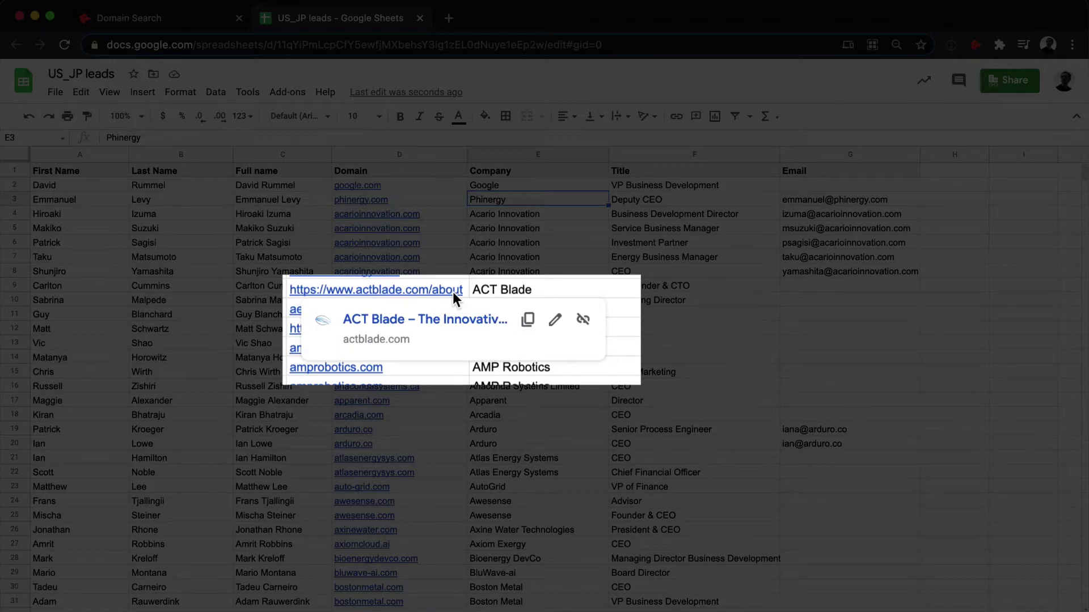
pyautogui.moveTo(454, 374)
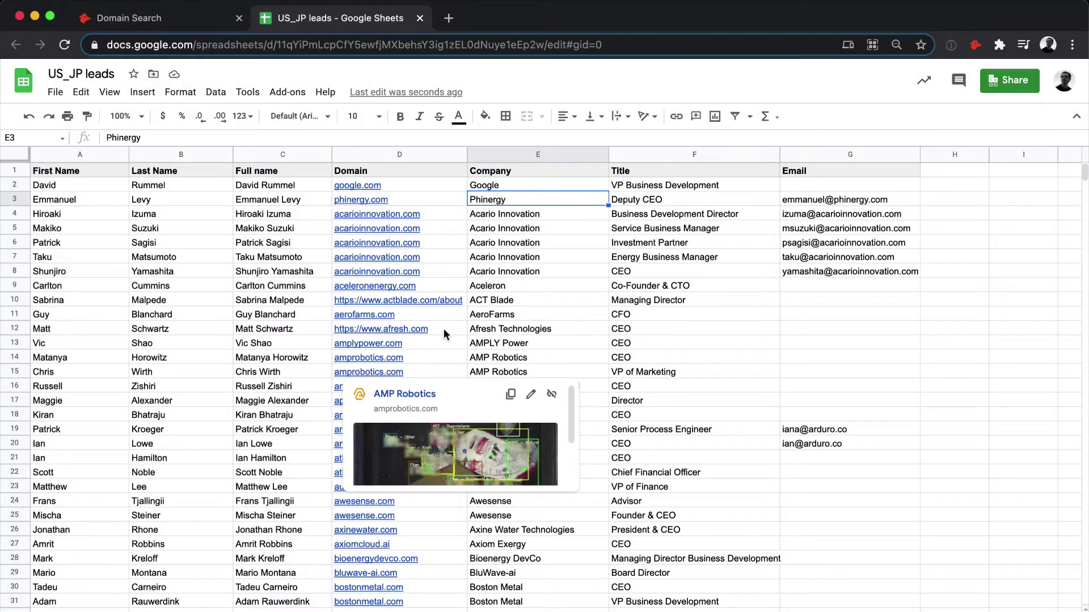
pyautogui.click(443, 332)
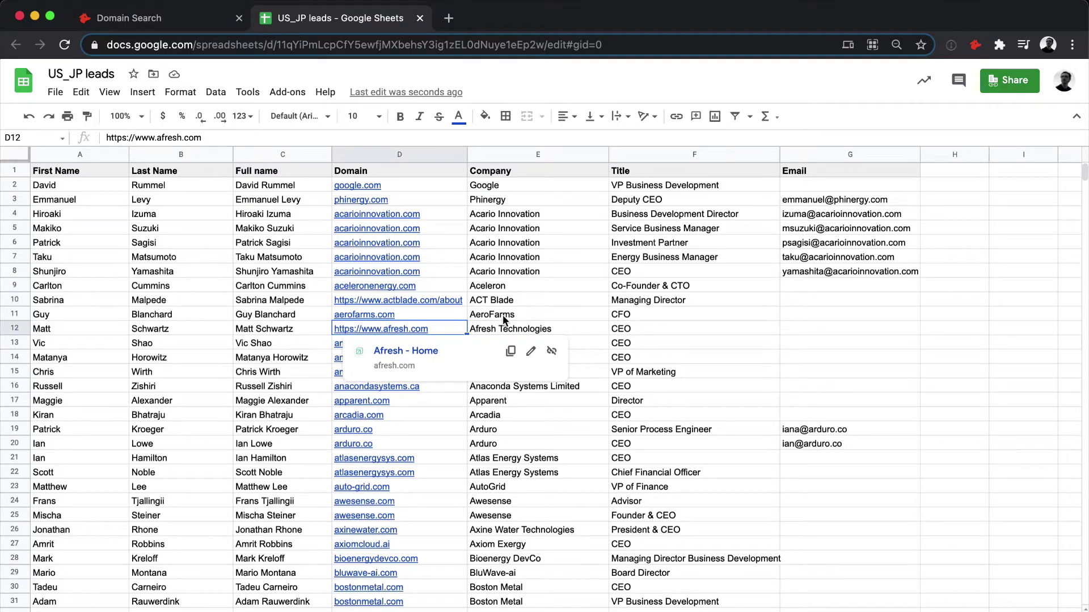
pyautogui.click(730, 155)
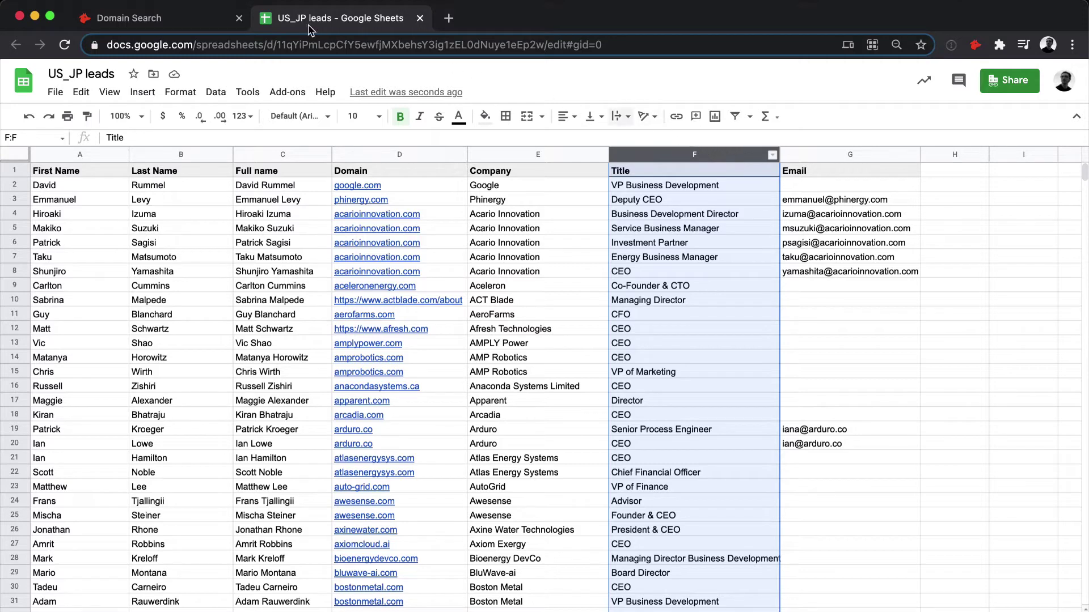
# - In Hunter's Bulks section, choose Email Finder and start a new bulk list
pyautogui.click(181, 21)
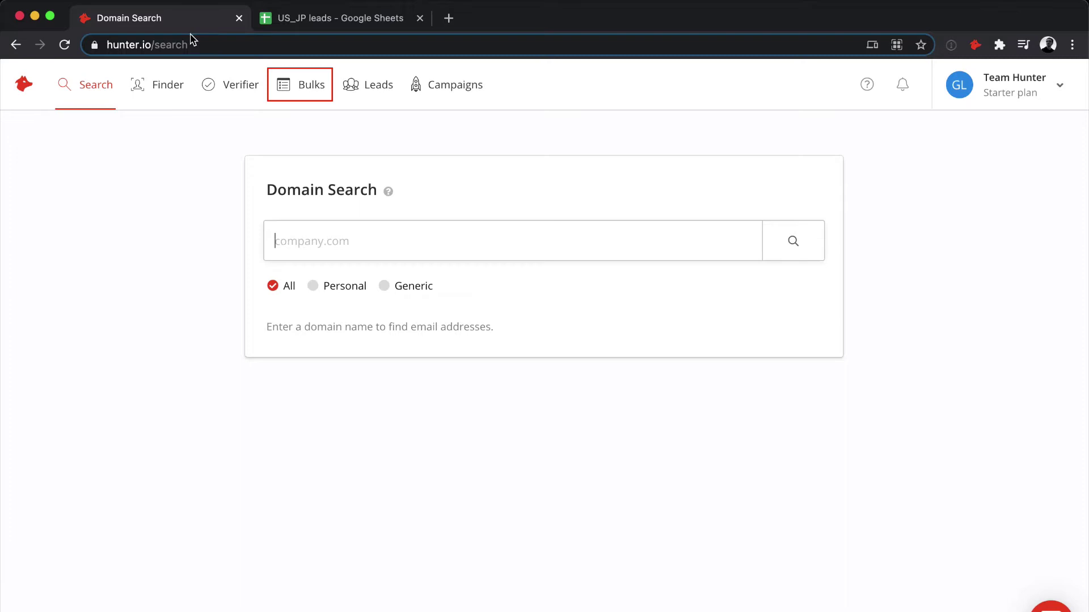
pyautogui.click(283, 88)
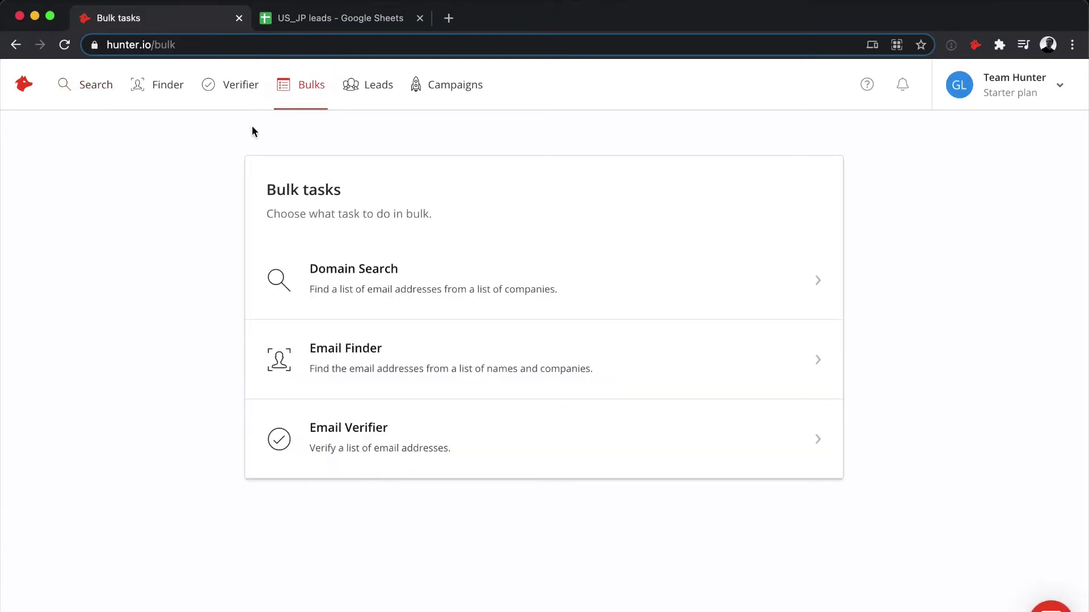
pyautogui.click(348, 379)
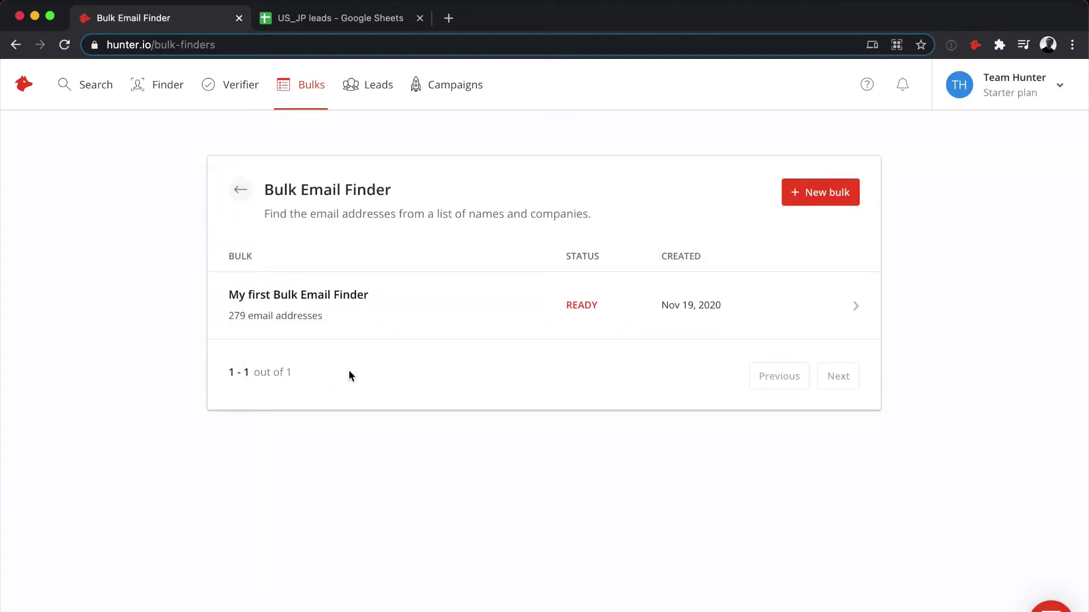
pyautogui.click(814, 209)
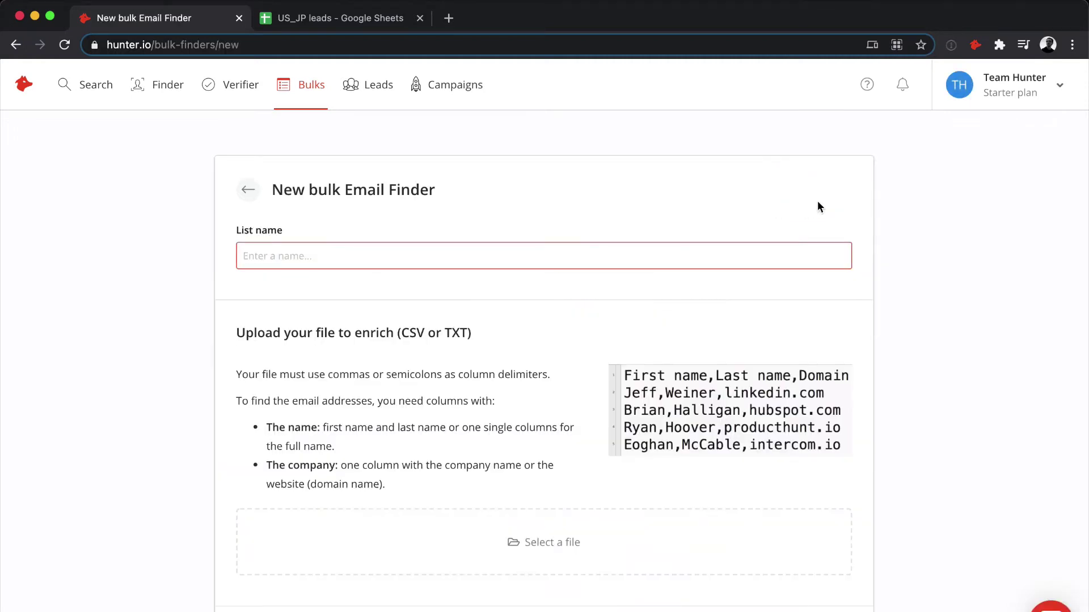
# - Enter 'US_JP Leads' as the bulk list name
pyautogui.write('U')
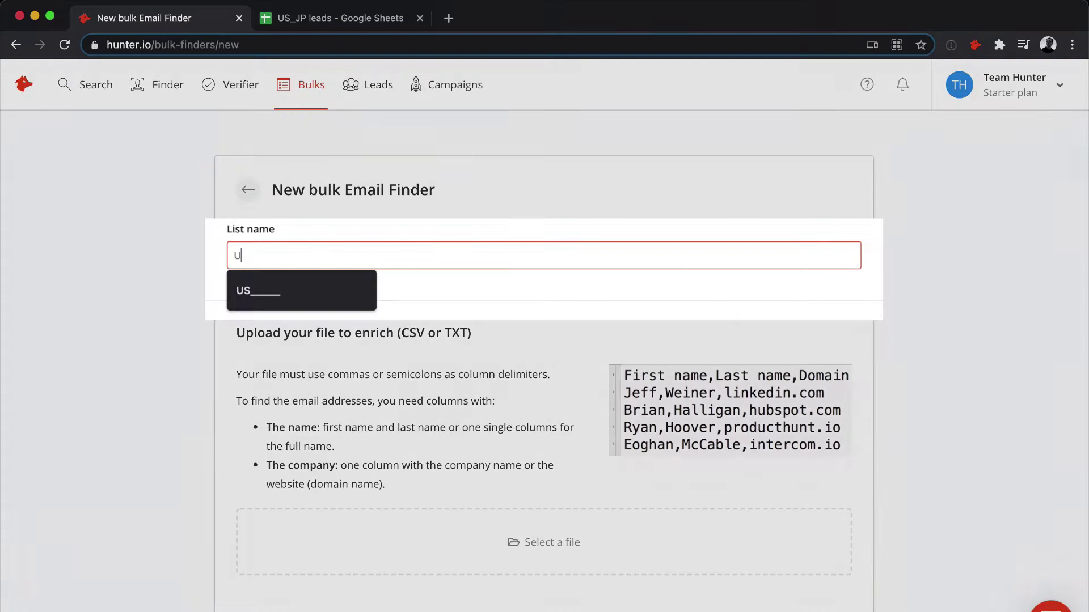
pyautogui.write('S_J')
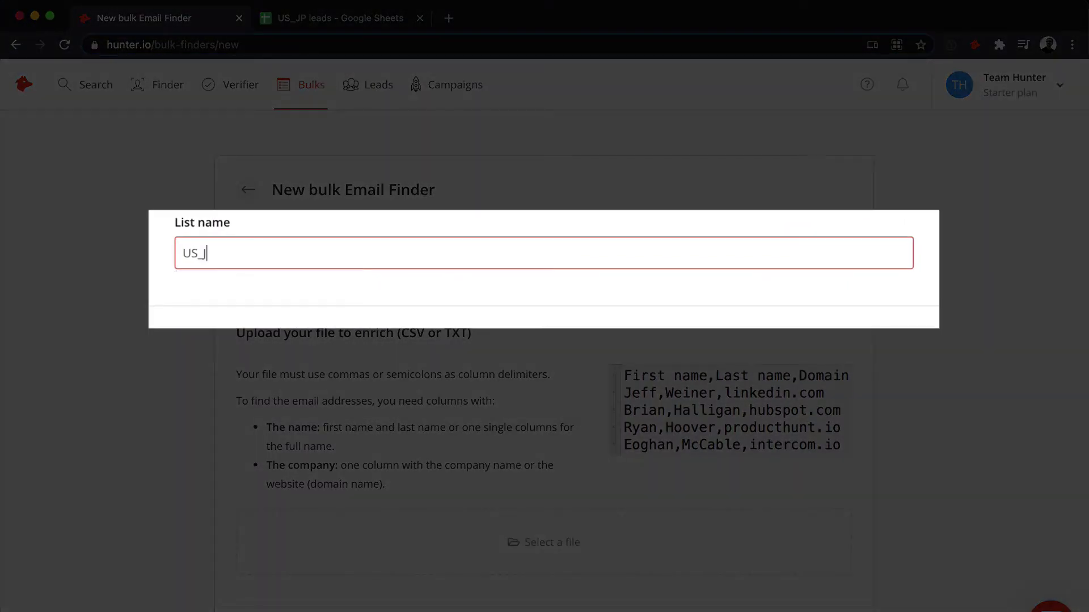
pyautogui.write('P Leads')
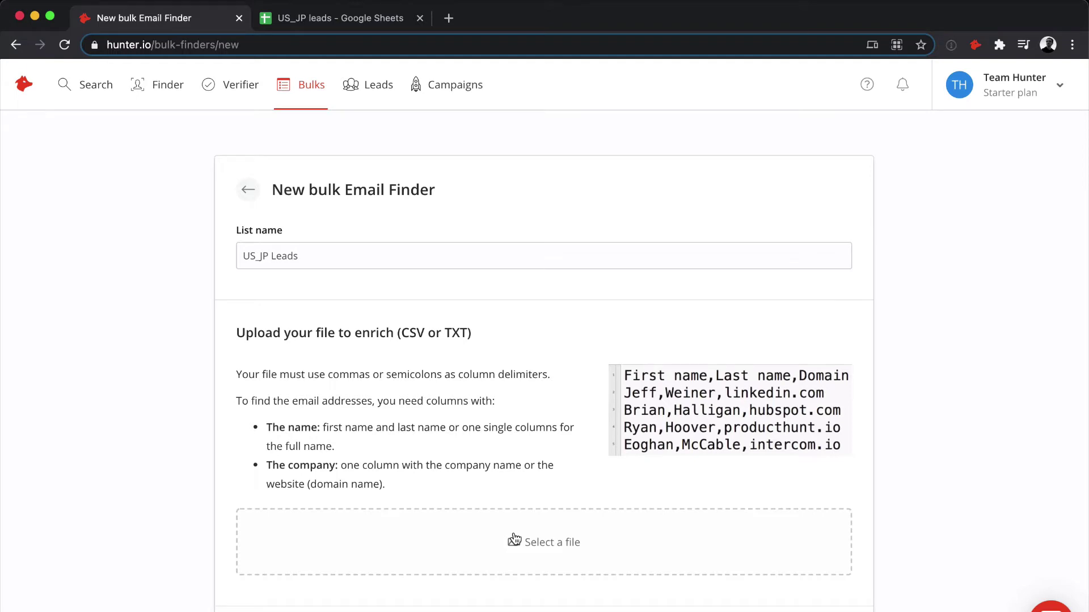
# - Download the leads sheet as a CSV into the Email Finder folder and return to Hunter
pyautogui.click(372, 14)
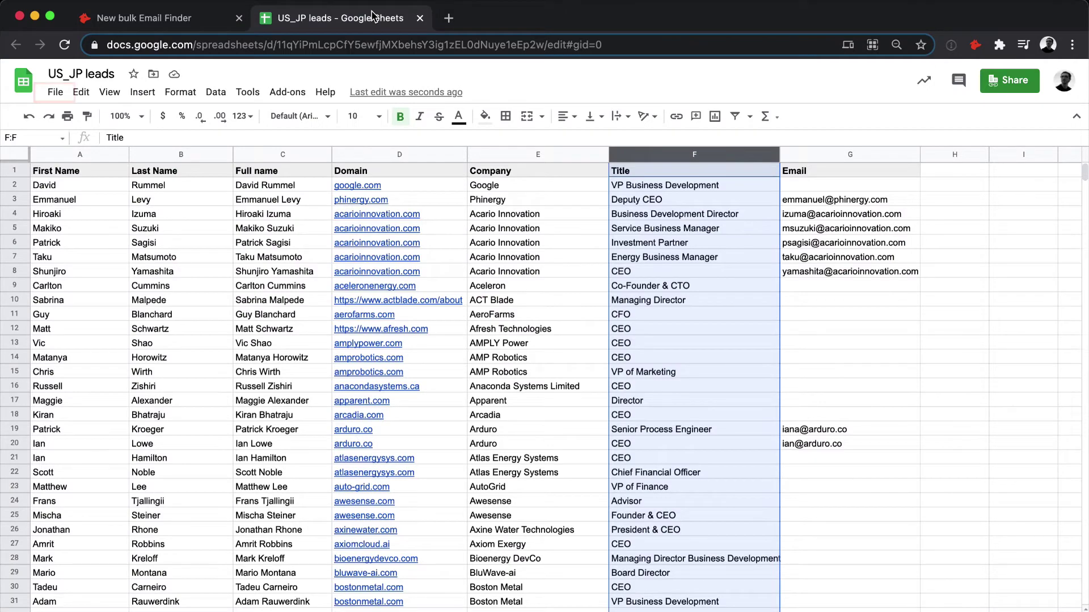
pyautogui.click(53, 93)
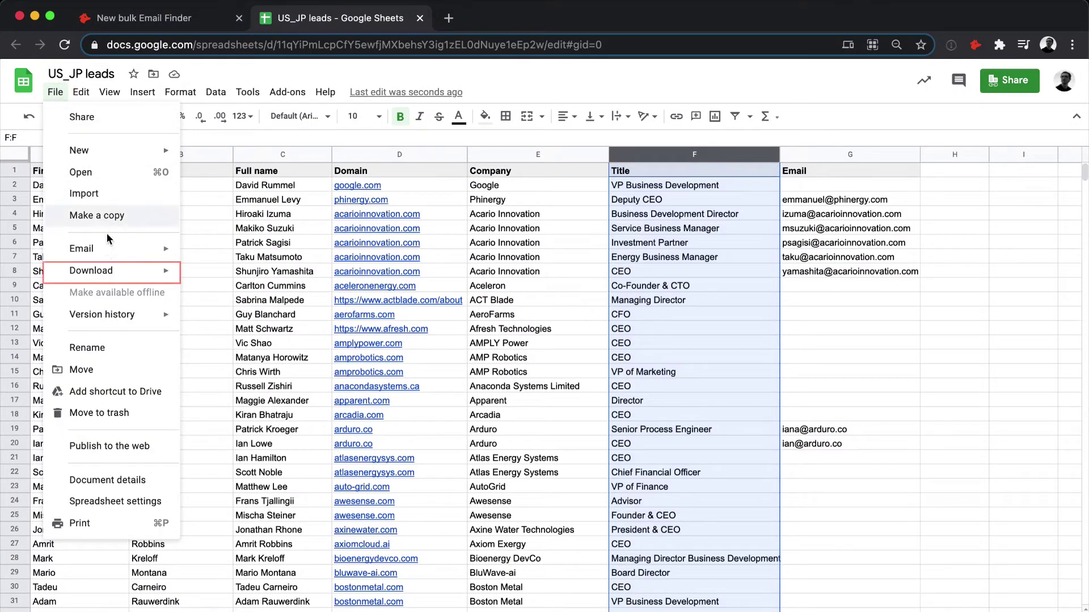
pyautogui.moveTo(115, 272)
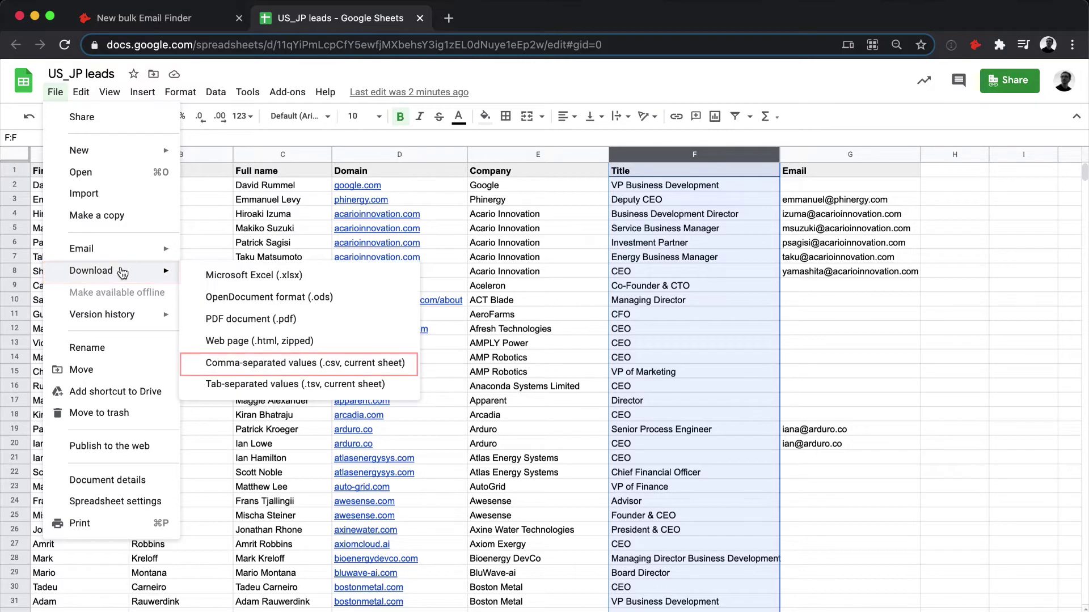
pyautogui.click(259, 364)
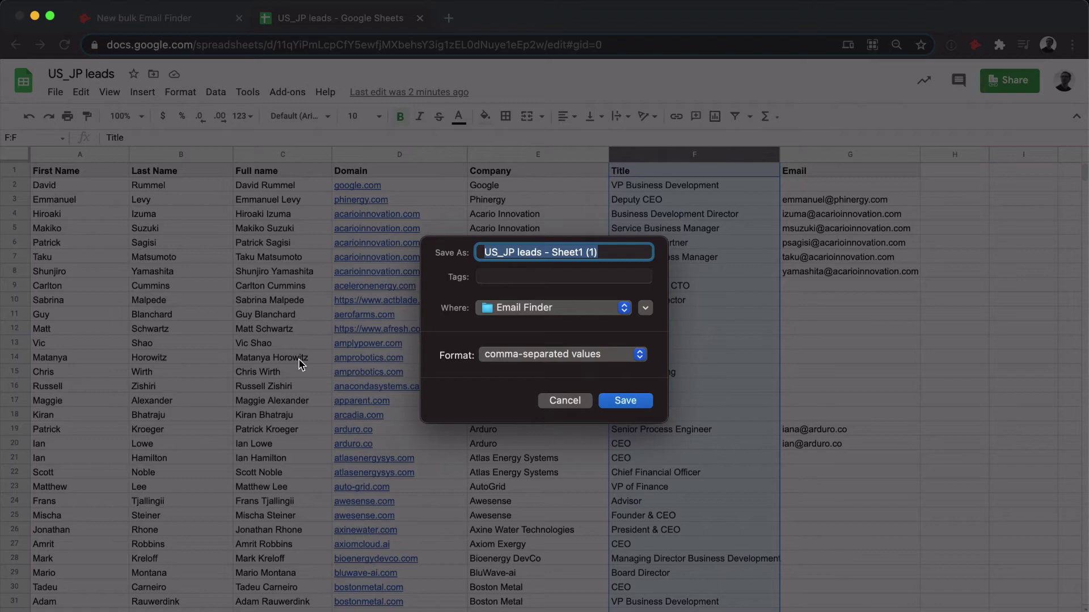
pyautogui.click(623, 401)
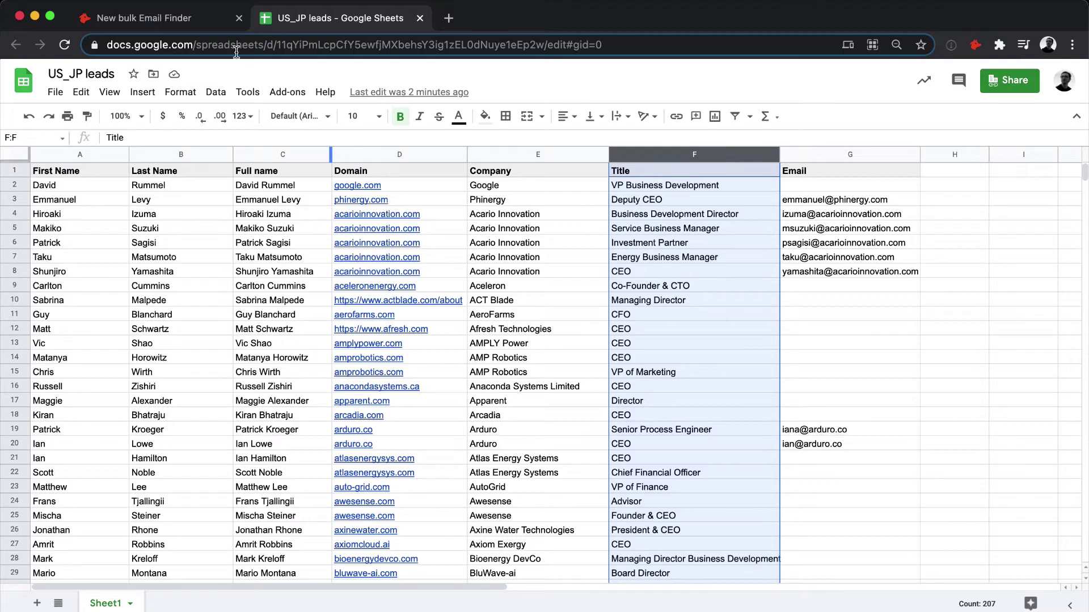
pyautogui.click(221, 28)
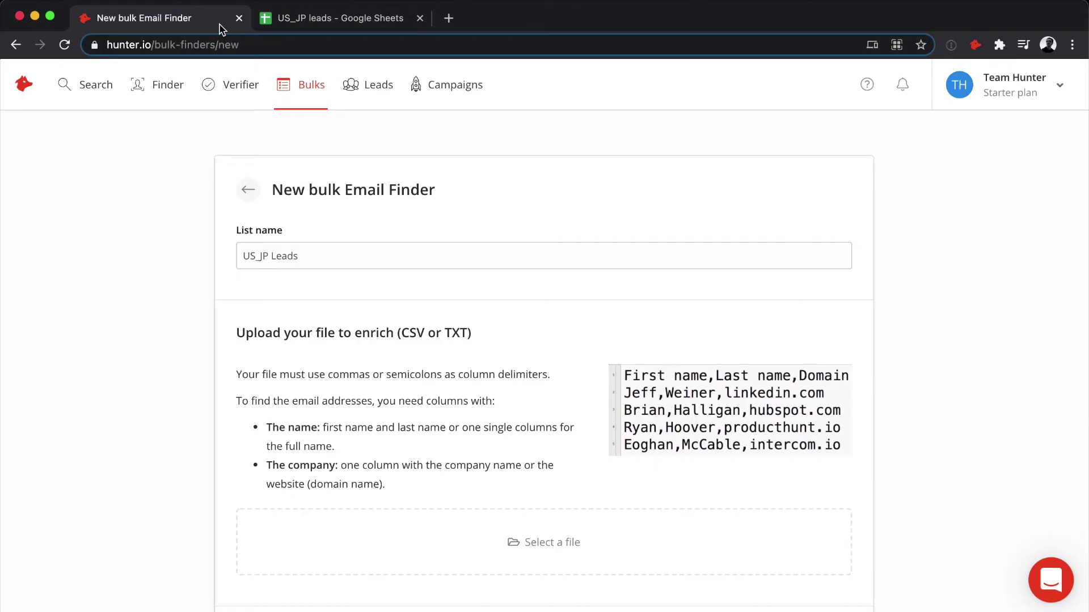
# - Attach 'US_JP leads - Sheet1 (1).csv' to the bulk Email Finder form
pyautogui.click(559, 531)
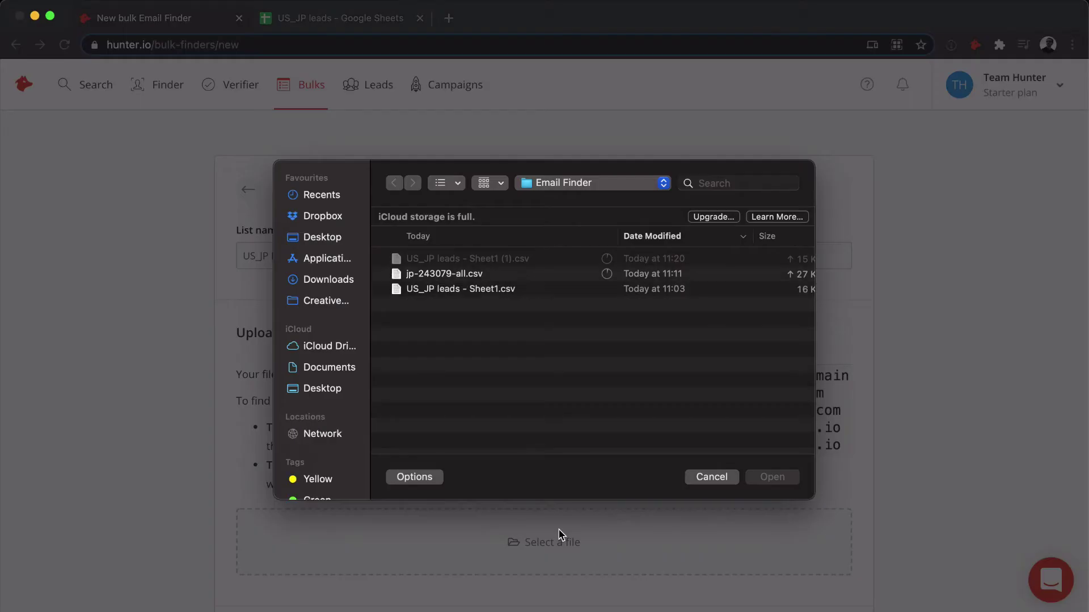
pyautogui.click(548, 262)
pyautogui.click(769, 477)
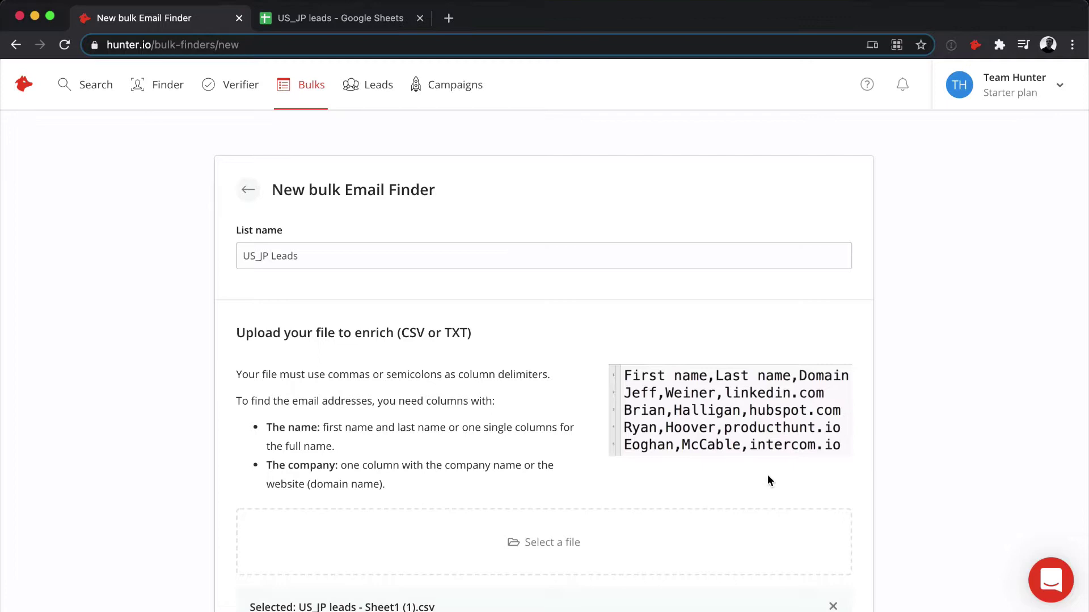
pyautogui.scroll(-5, 768, 476)
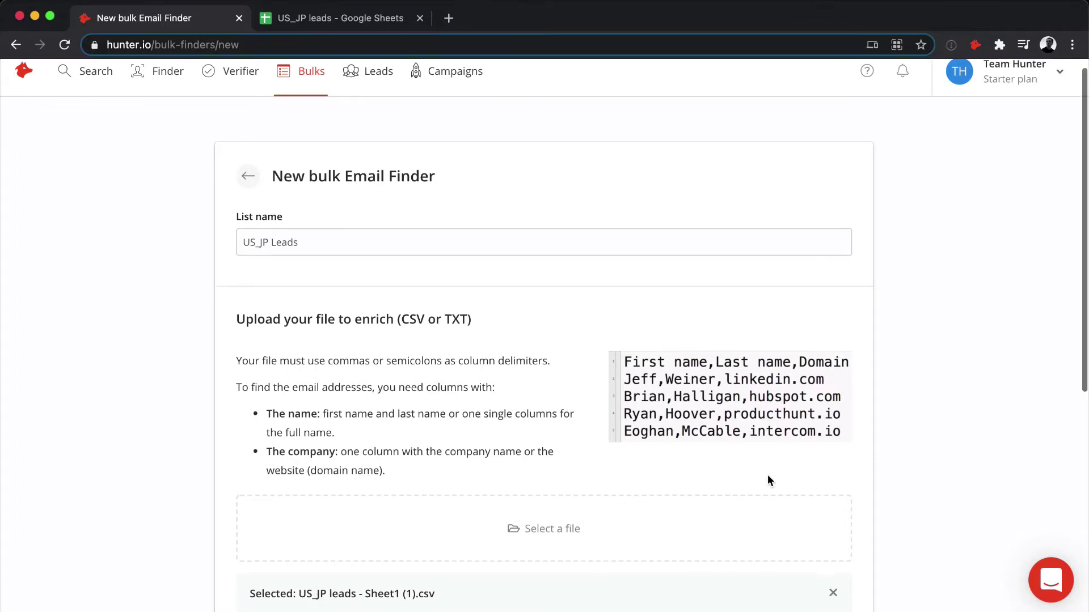
pyautogui.scroll(-2, 768, 480)
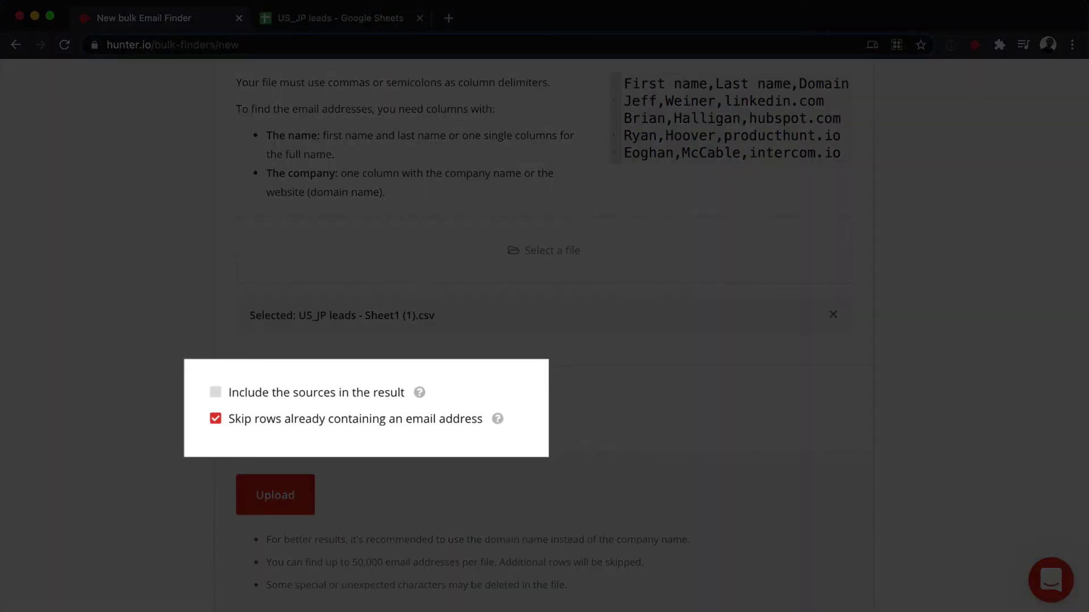
# - Include sources in results, keep skipping rows with existing emails, and upload the file
pyautogui.click(265, 394)
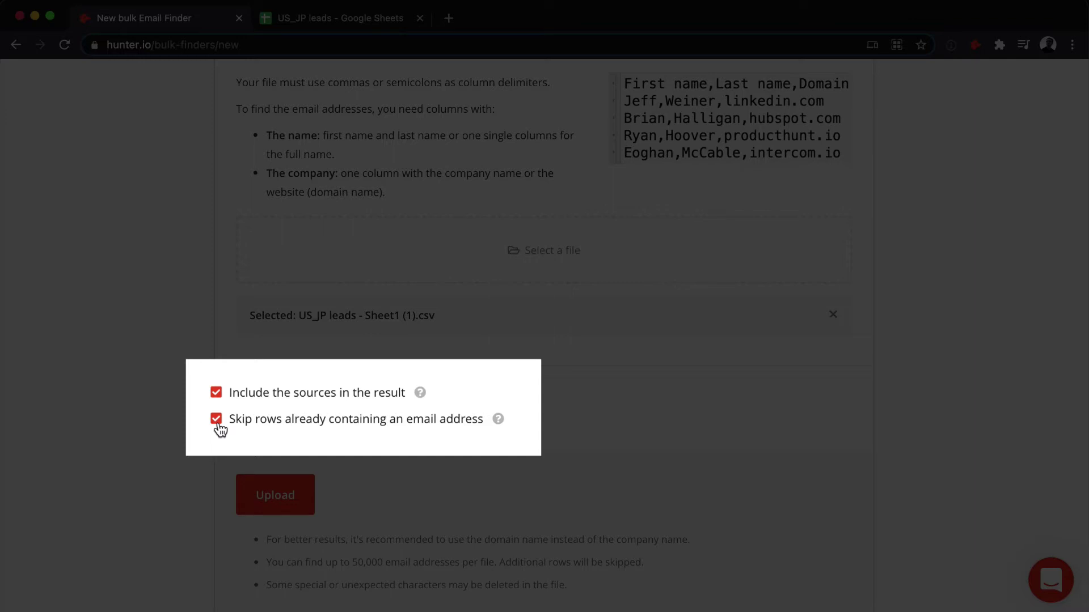
pyautogui.click(216, 420)
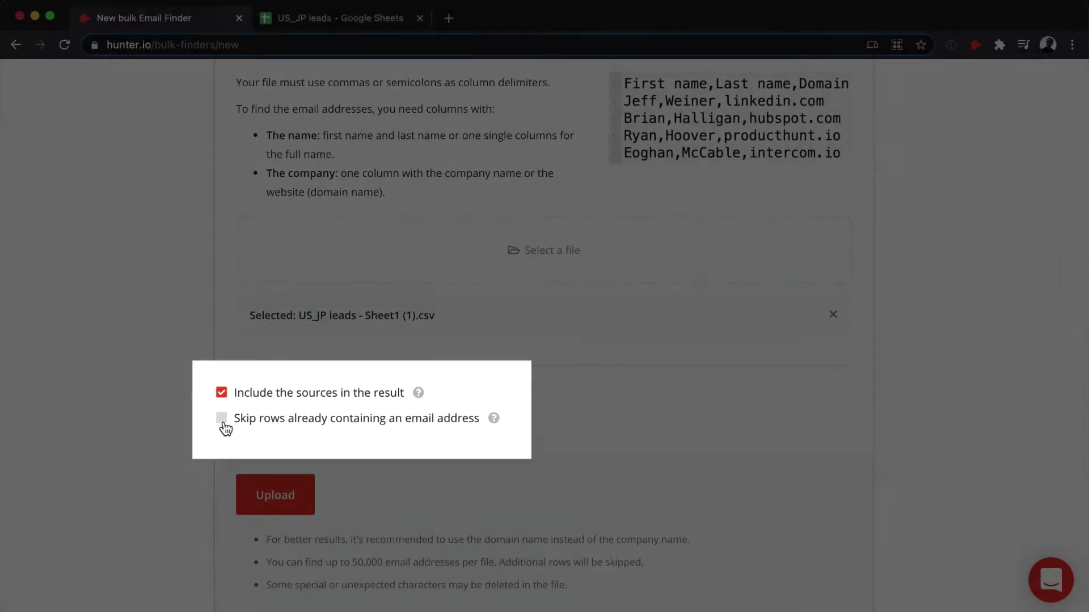
pyautogui.click(240, 418)
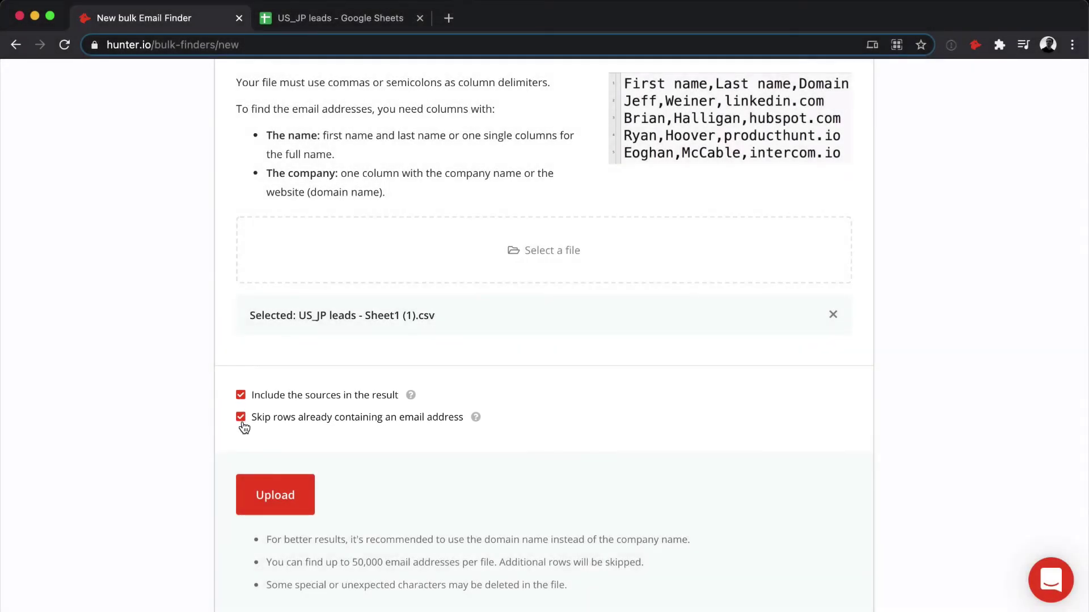
pyautogui.click(272, 498)
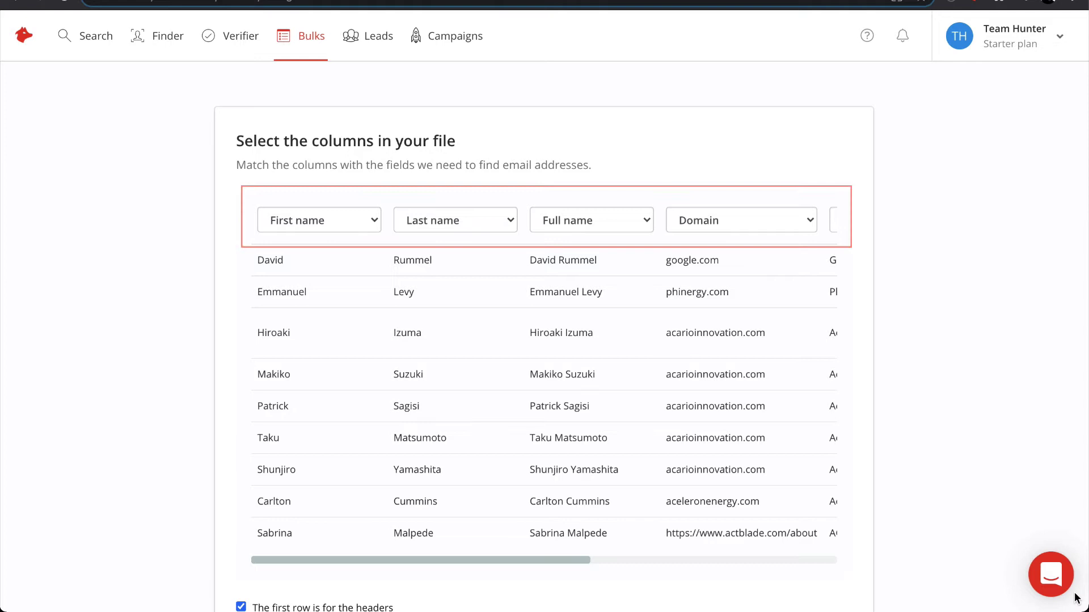
# - Keep the first row as headers and map the company-name column to Company
pyautogui.scroll(-1, 935, 581)
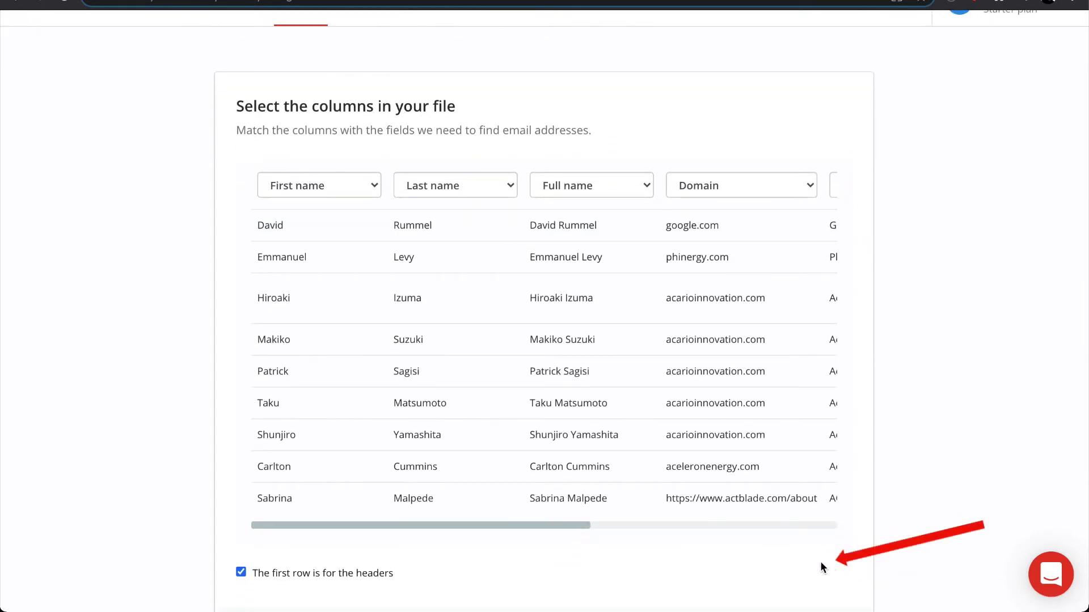
pyautogui.click(240, 574)
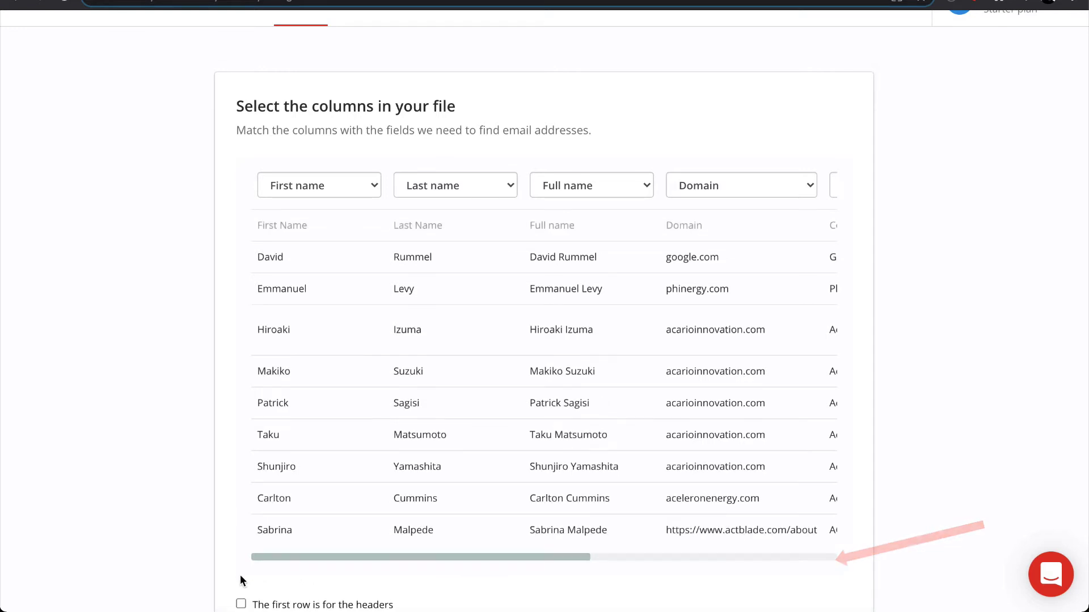
pyautogui.click(241, 604)
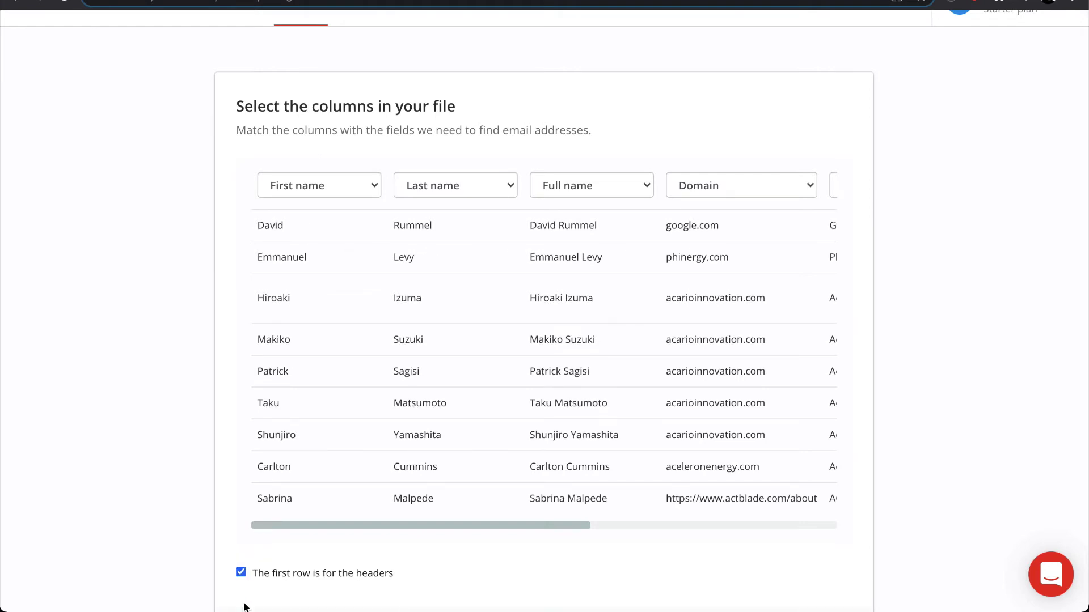
pyautogui.hscroll(1, 663, 443)
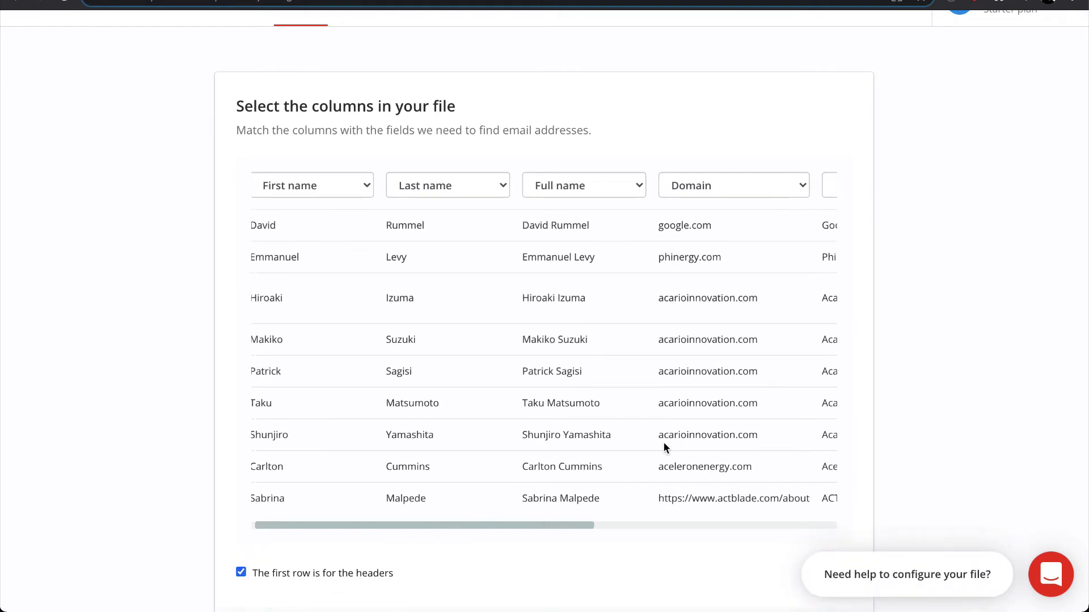
pyautogui.hscroll(7, 664, 443)
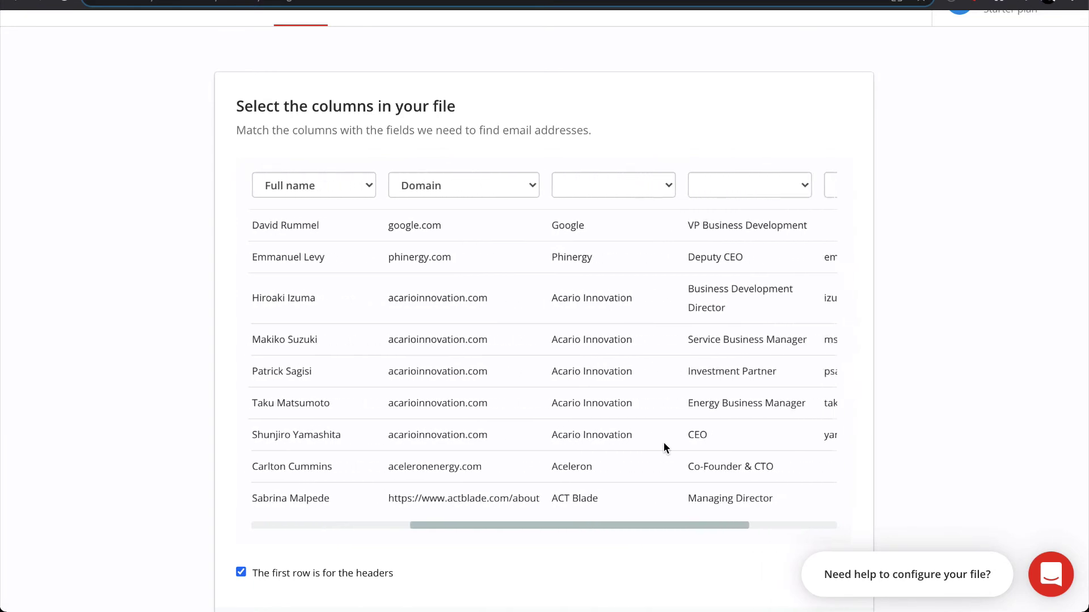
pyautogui.hscroll(2, 663, 442)
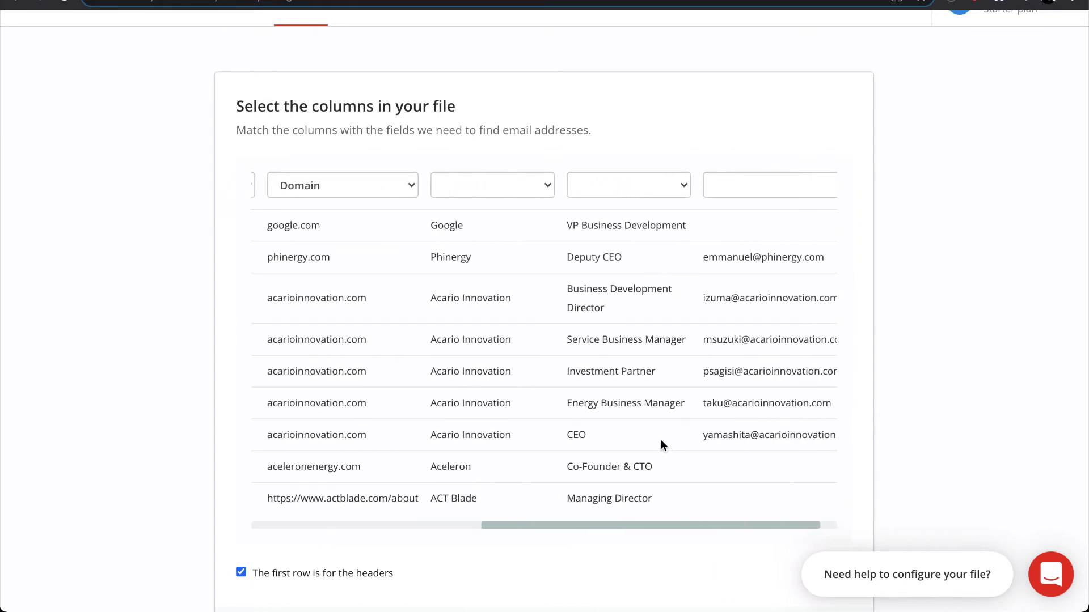
pyautogui.click(530, 189)
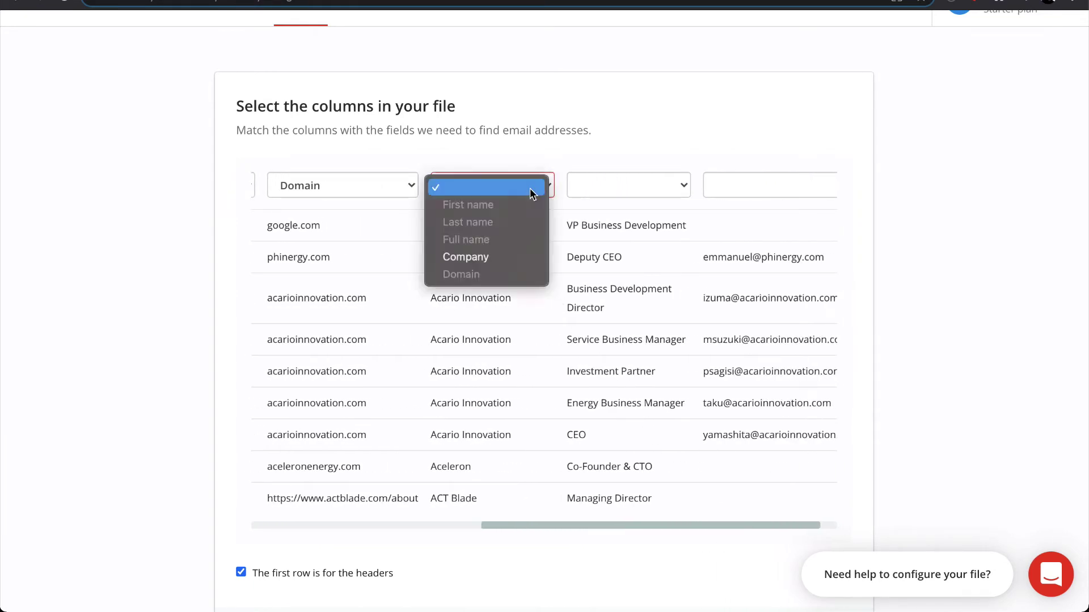
pyautogui.click(510, 257)
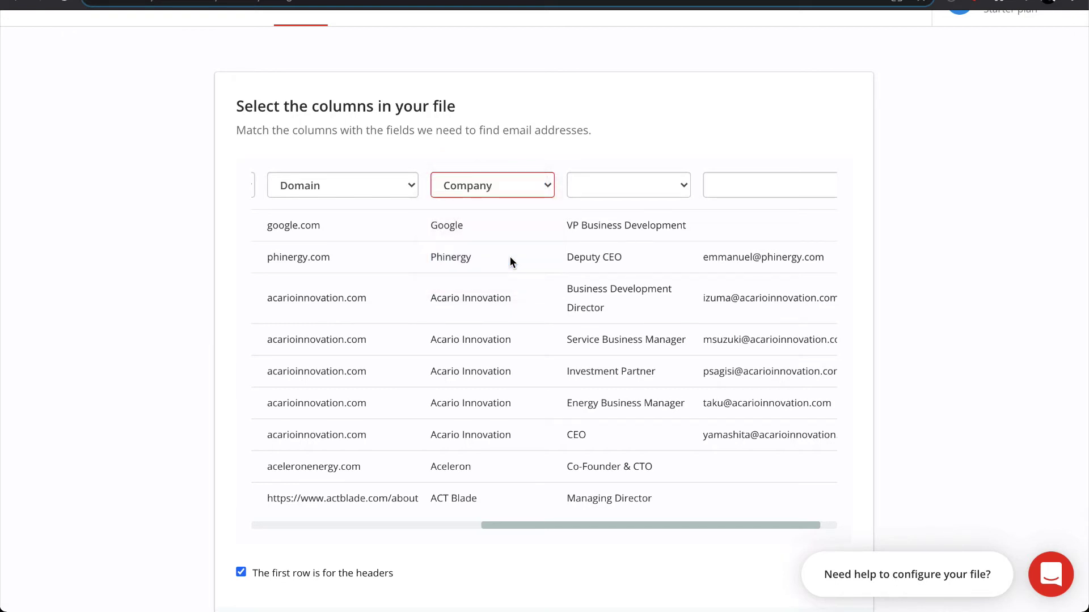
# - Re-map the full-name column to Full name and scroll down to Validate
pyautogui.hscroll(-5, 509, 257)
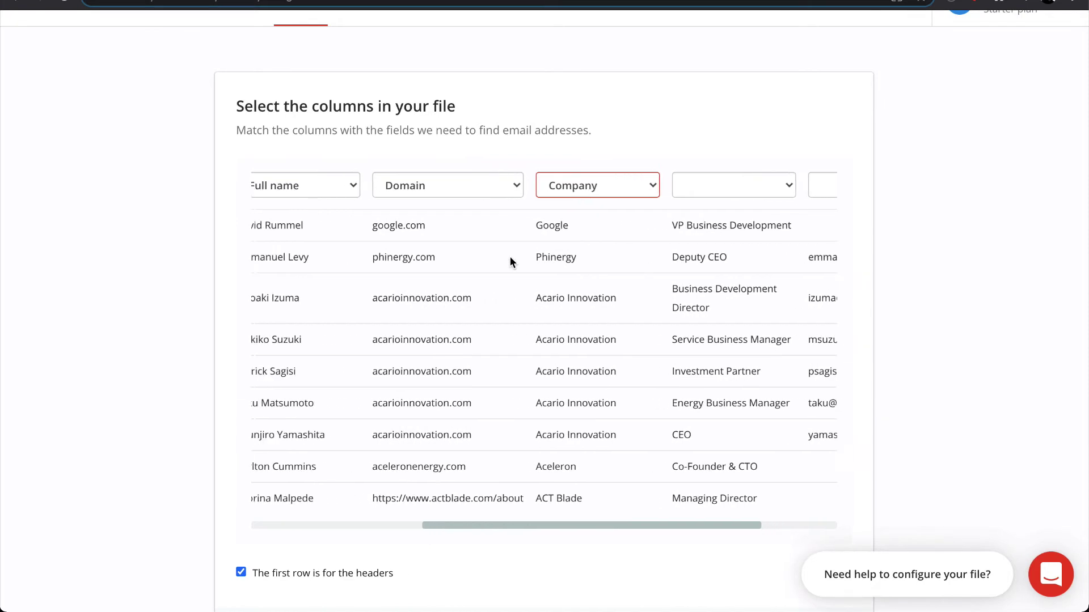
pyautogui.hscroll(-3, 509, 257)
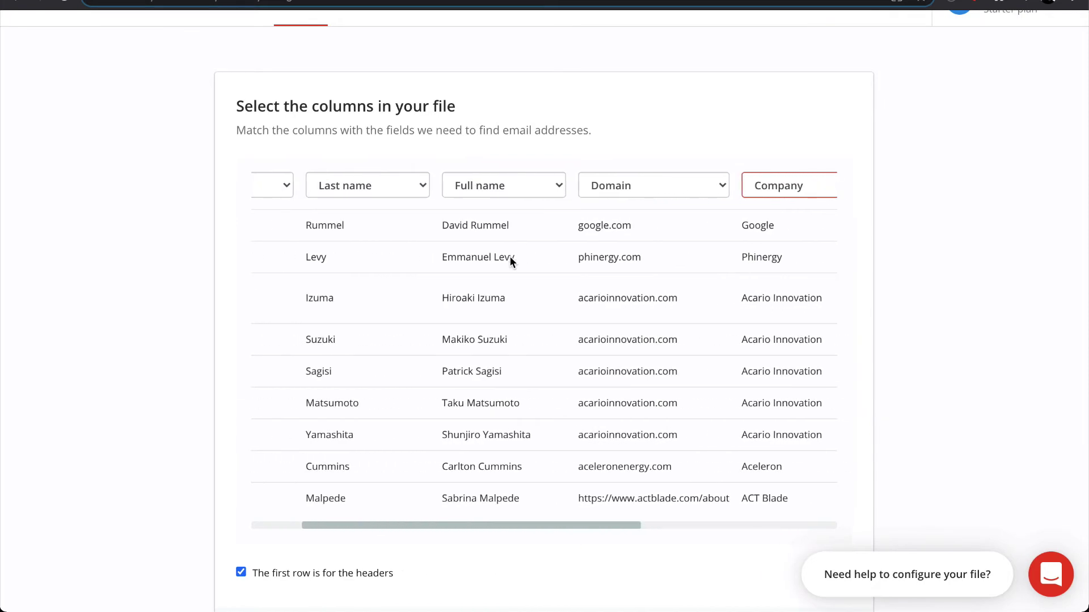
pyautogui.click(516, 185)
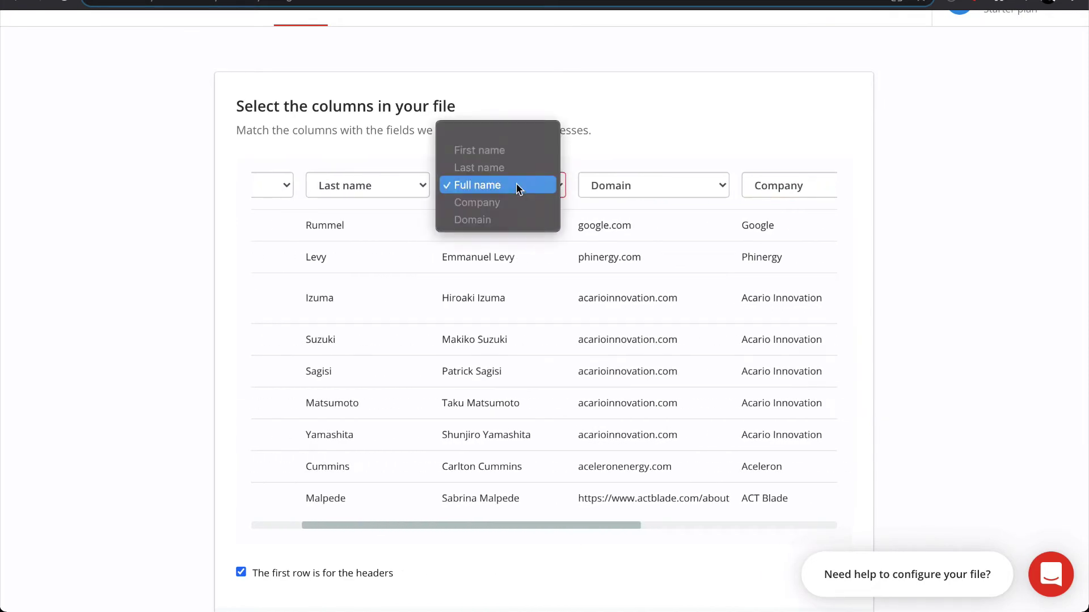
pyautogui.click(531, 136)
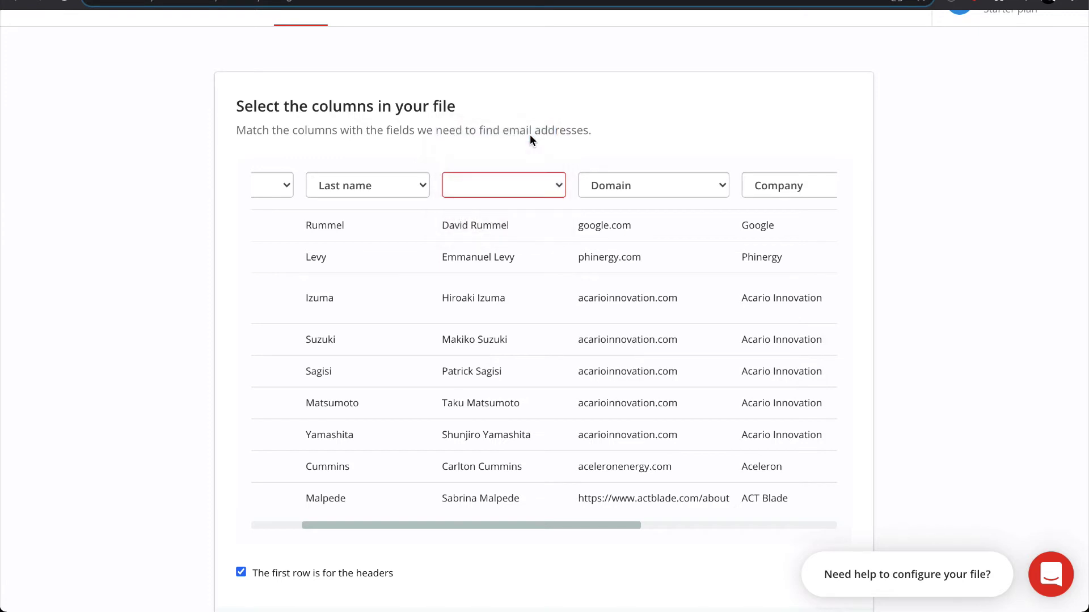
pyautogui.click(515, 183)
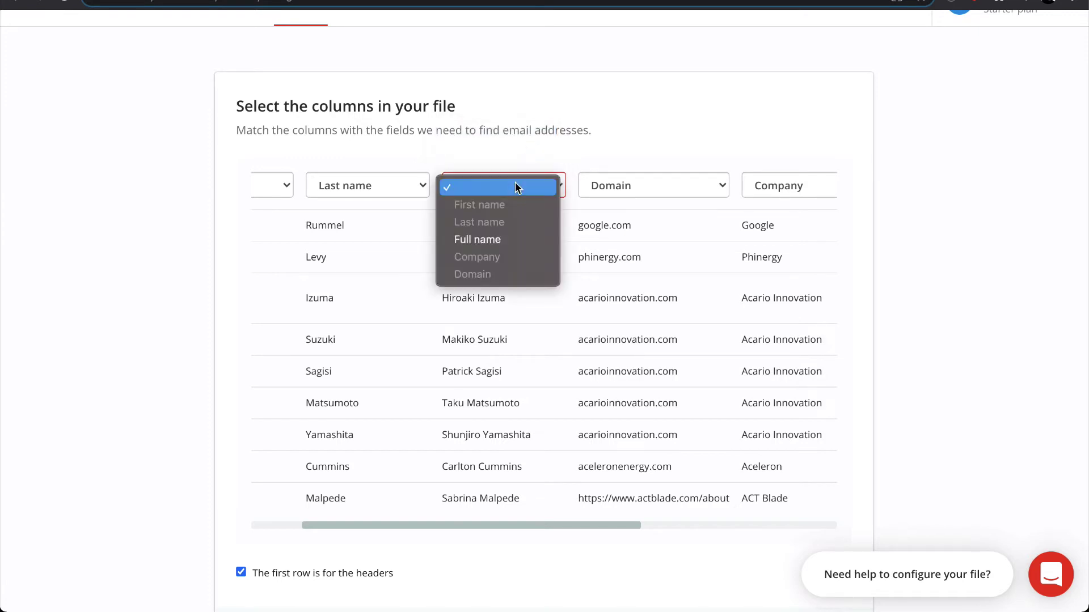
pyautogui.click(495, 242)
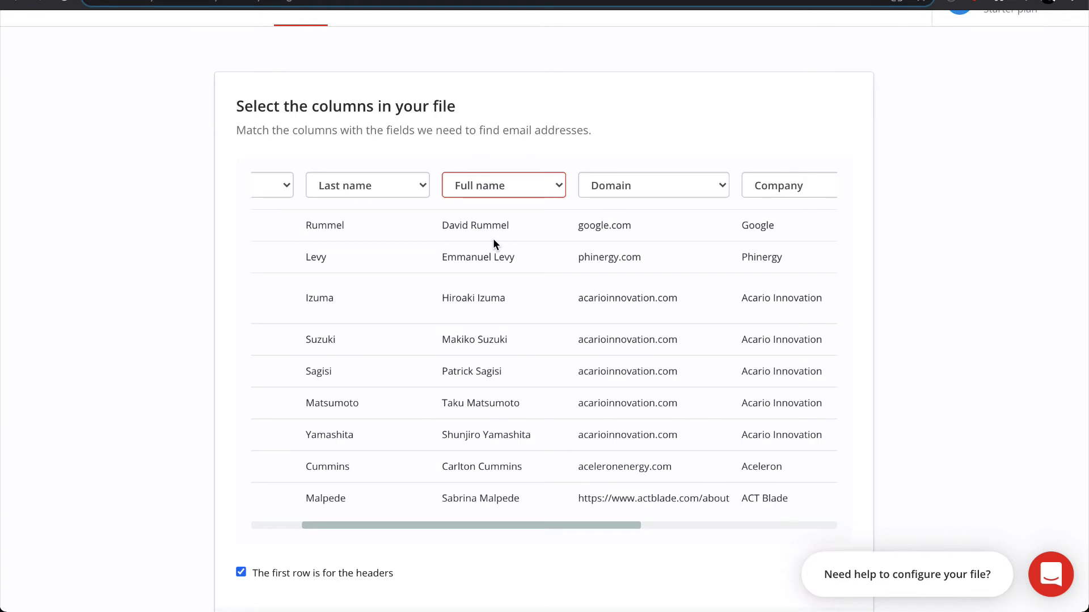
pyautogui.scroll(-3, 493, 240)
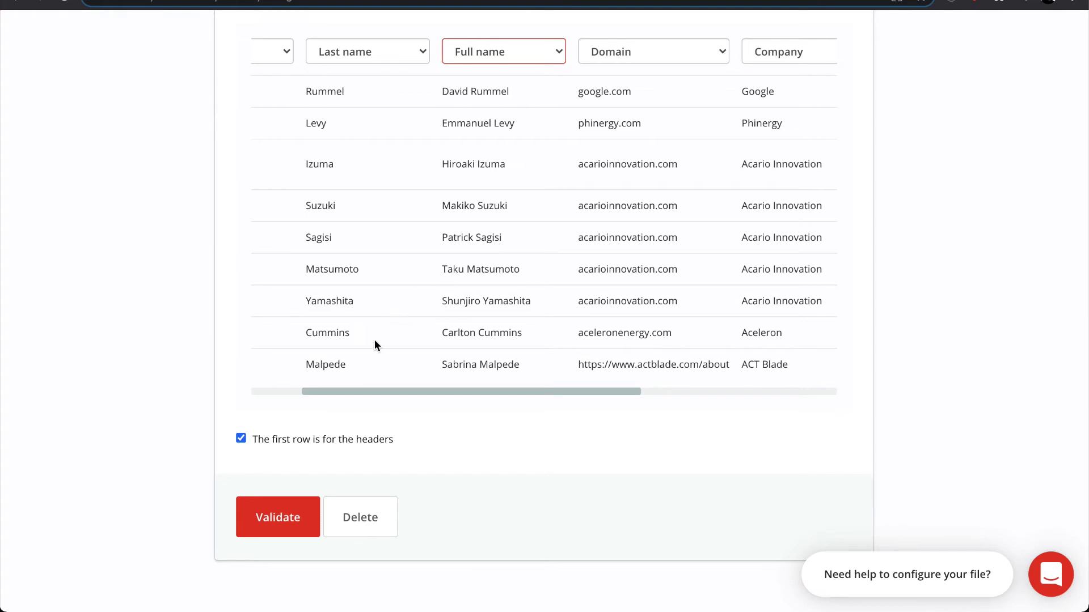
pyautogui.click(293, 515)
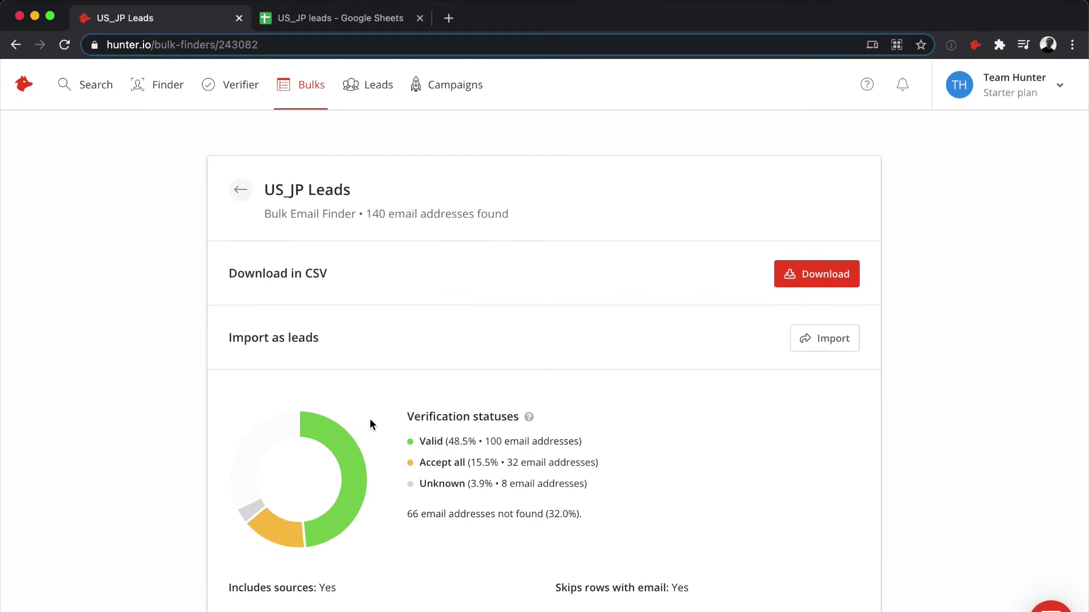
pyautogui.moveTo(348, 433)
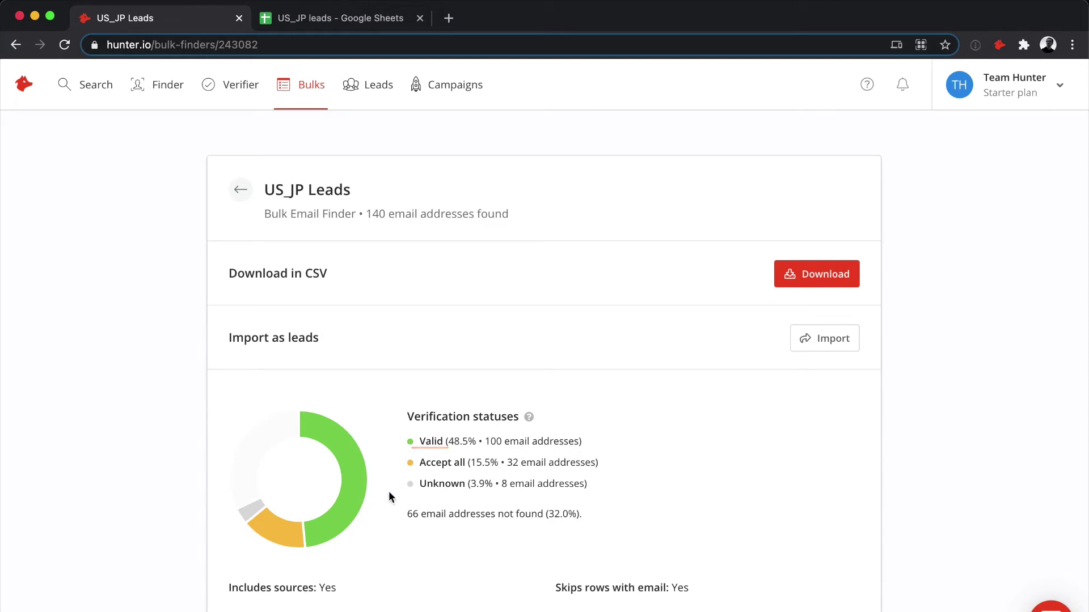
pyautogui.moveTo(283, 540)
pyautogui.moveTo(244, 516)
pyautogui.moveTo(238, 482)
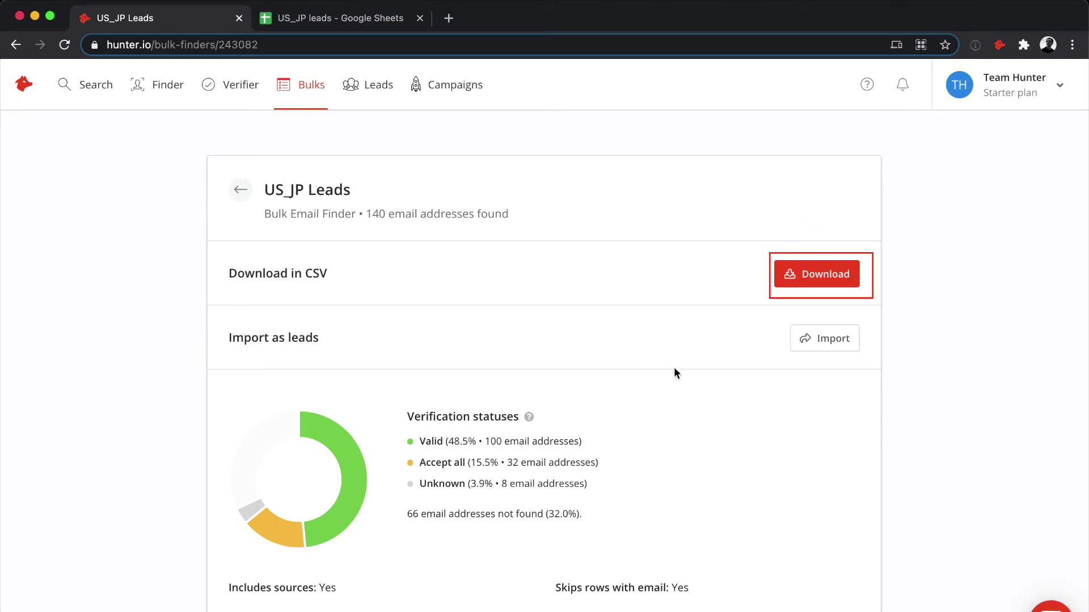
# - Download the full 140-address results list as a CSV into the Email Finder folder
pyautogui.click(794, 281)
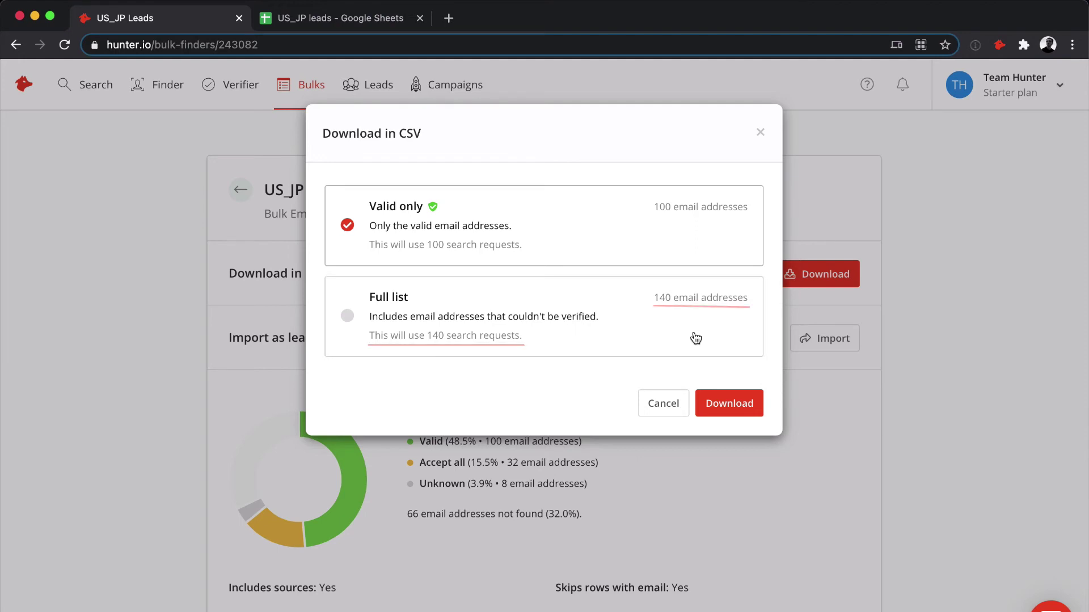
pyautogui.click(674, 339)
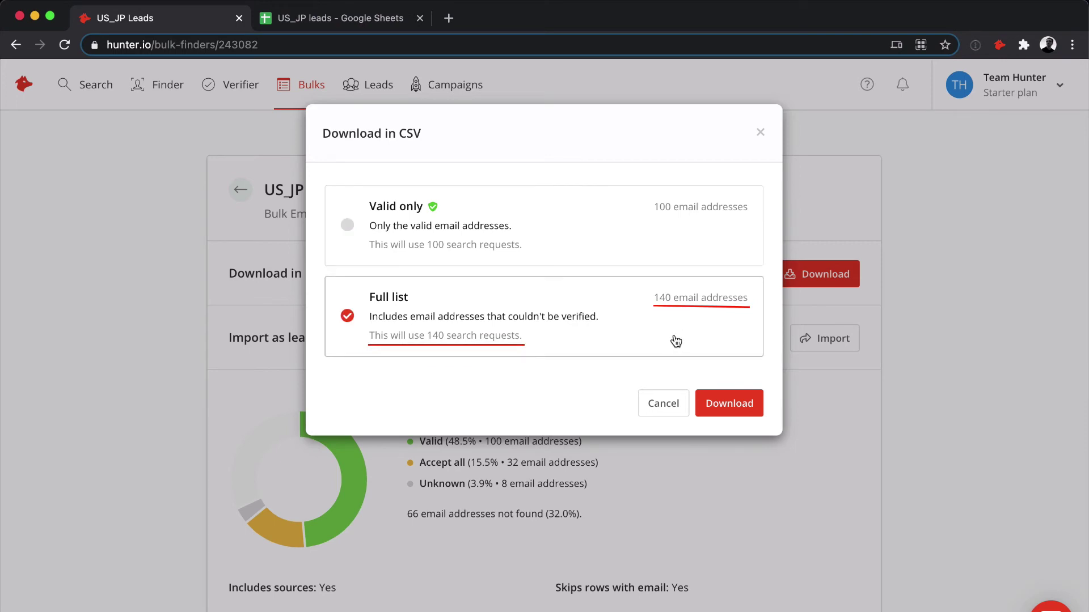
pyautogui.click(726, 403)
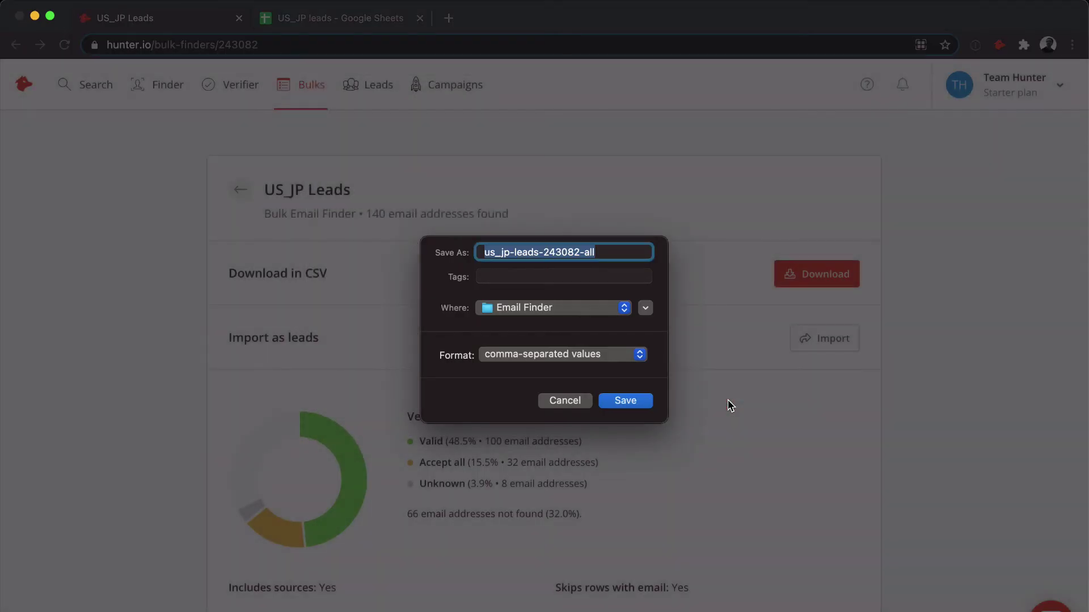
pyautogui.click(630, 401)
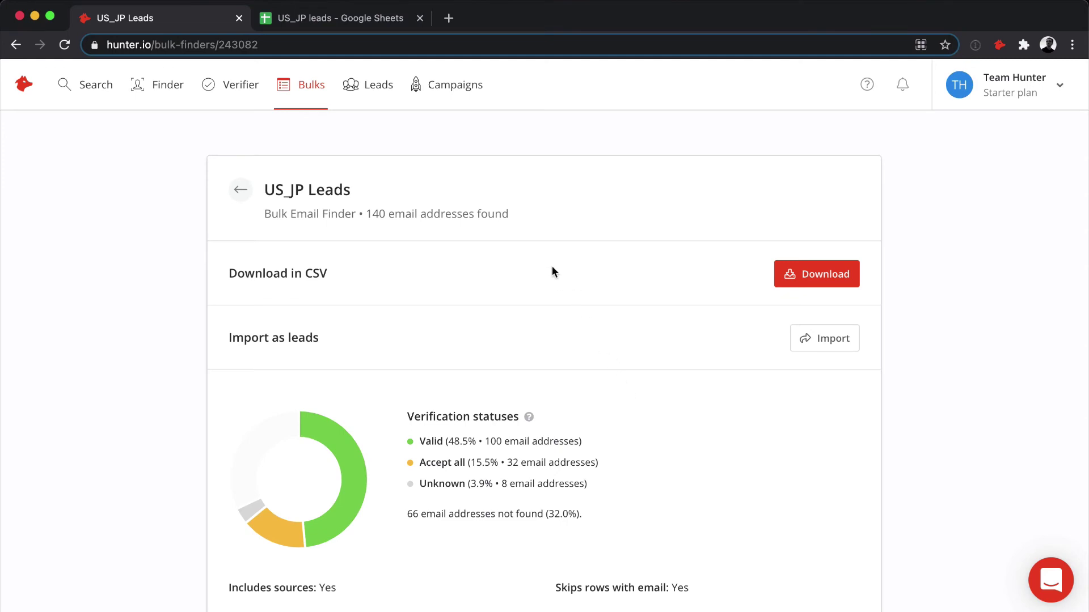
pyautogui.click(384, 27)
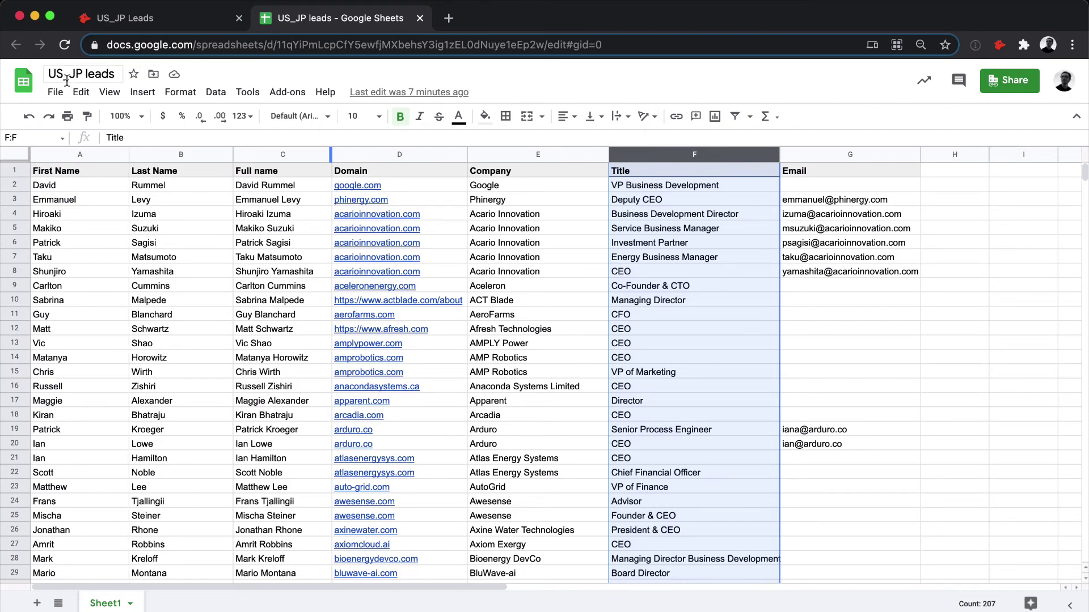
# - Import us_jp-leads-243082-all.csv into the US_JP leads spreadsheet as a new sheet
pyautogui.click(57, 94)
pyautogui.click(85, 192)
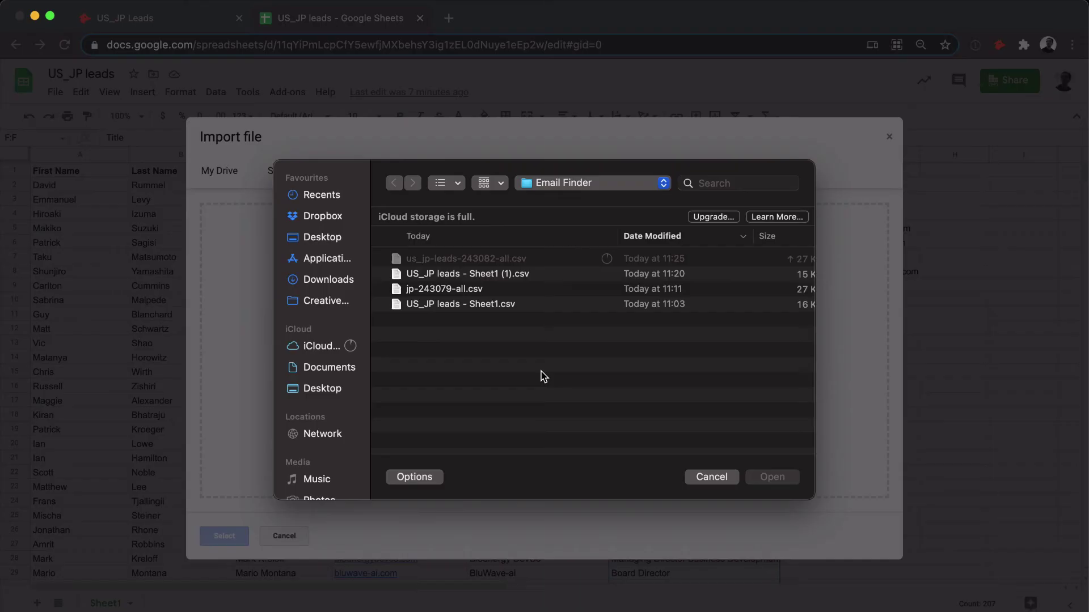
pyautogui.click(518, 259)
pyautogui.click(773, 477)
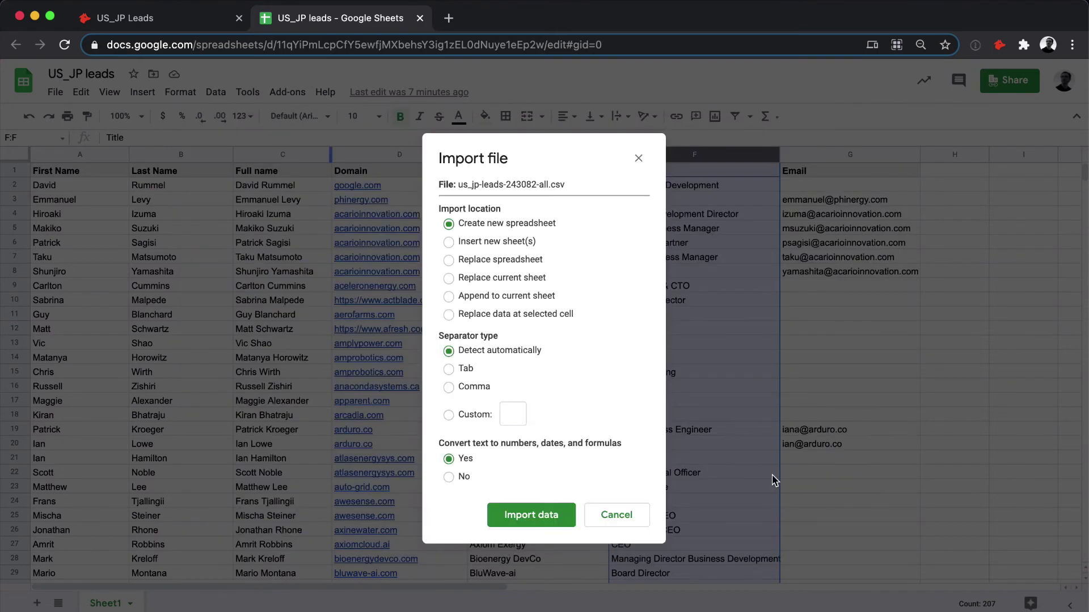
pyautogui.click(524, 241)
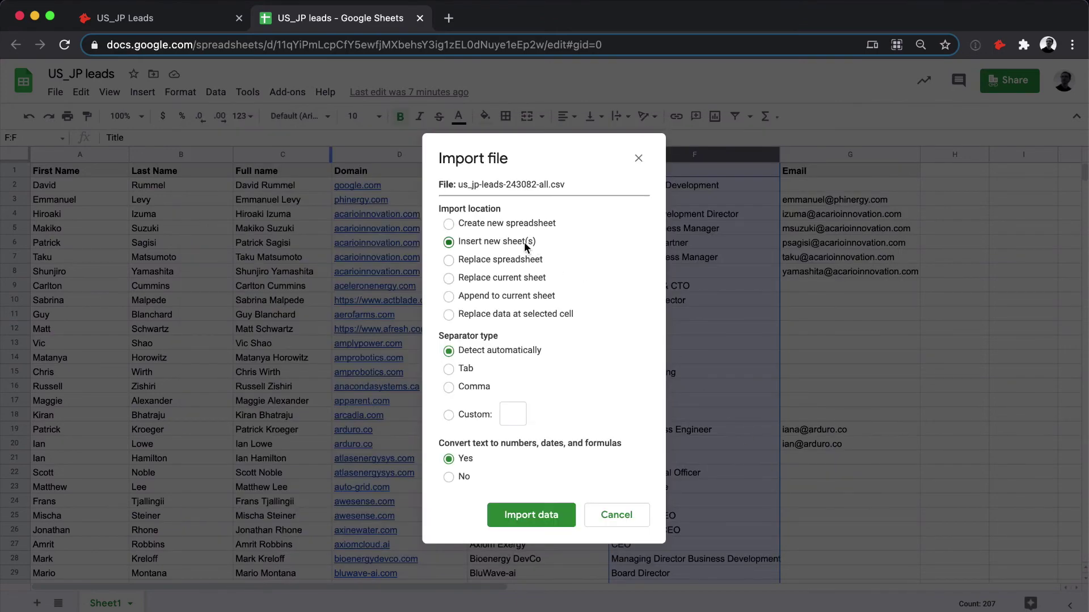
pyautogui.click(529, 514)
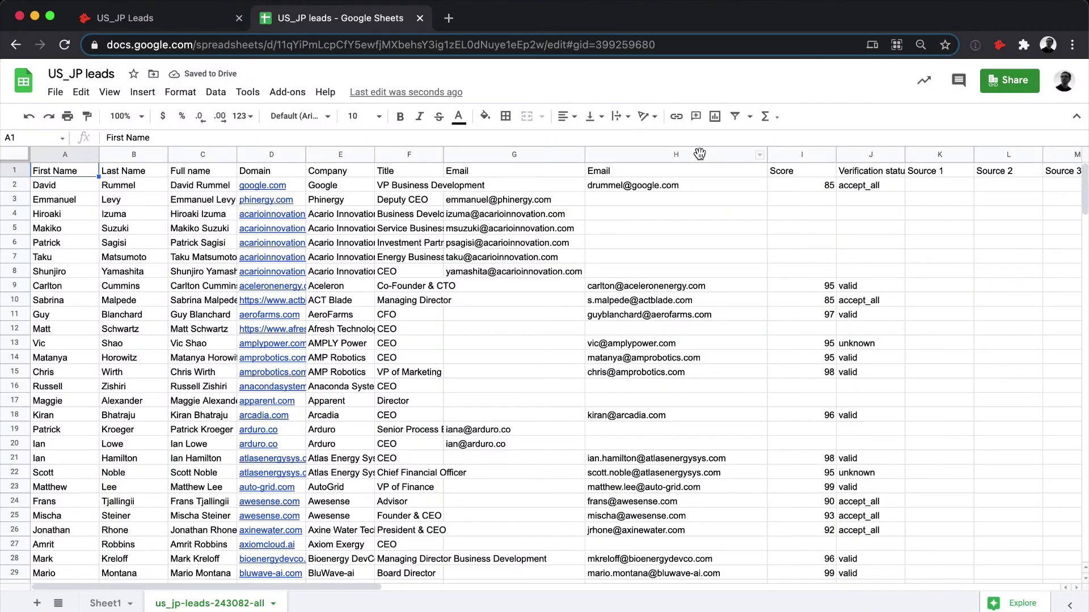
# - Copy the Email and Score columns, review Verification status, then return to Hunter's US_JP Leads results
pyautogui.click(699, 153)
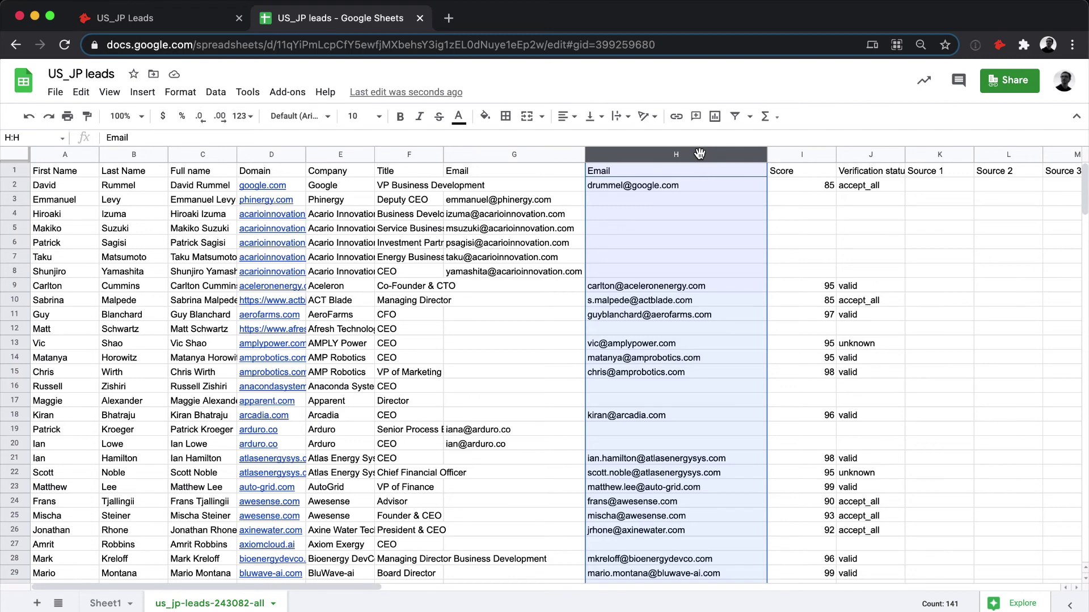
pyautogui.hotkey('ctrl', 'c')
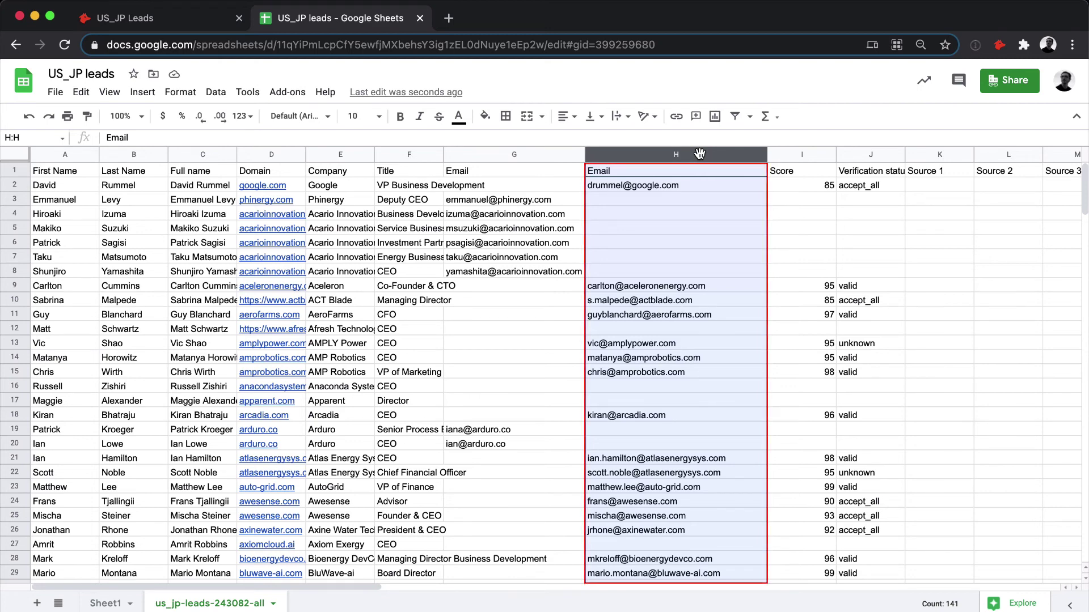
pyautogui.click(805, 152)
pyautogui.hotkey('ctrl', 'c')
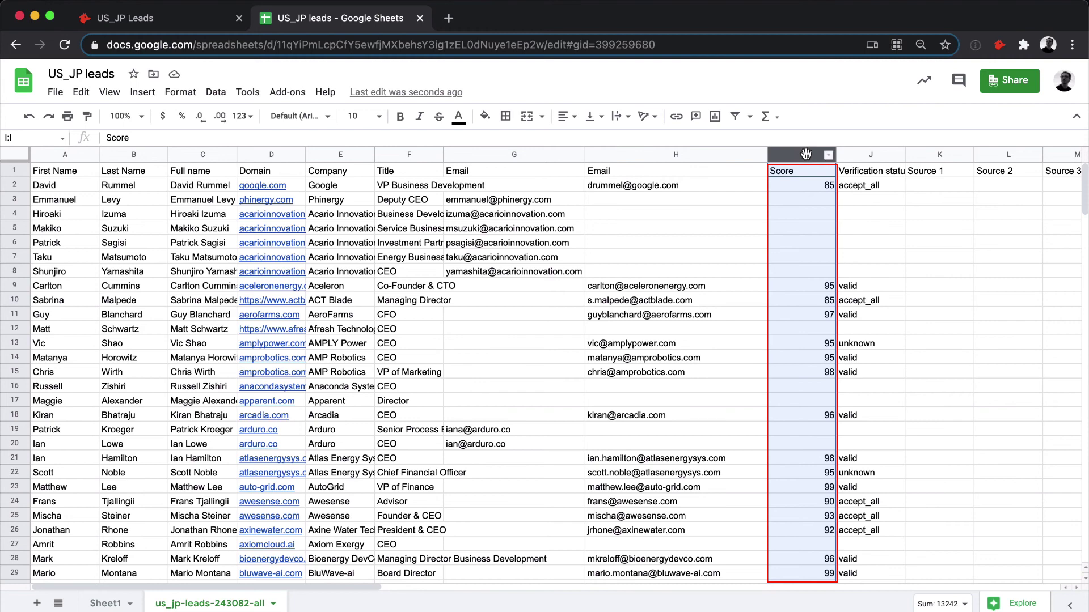
pyautogui.click(882, 155)
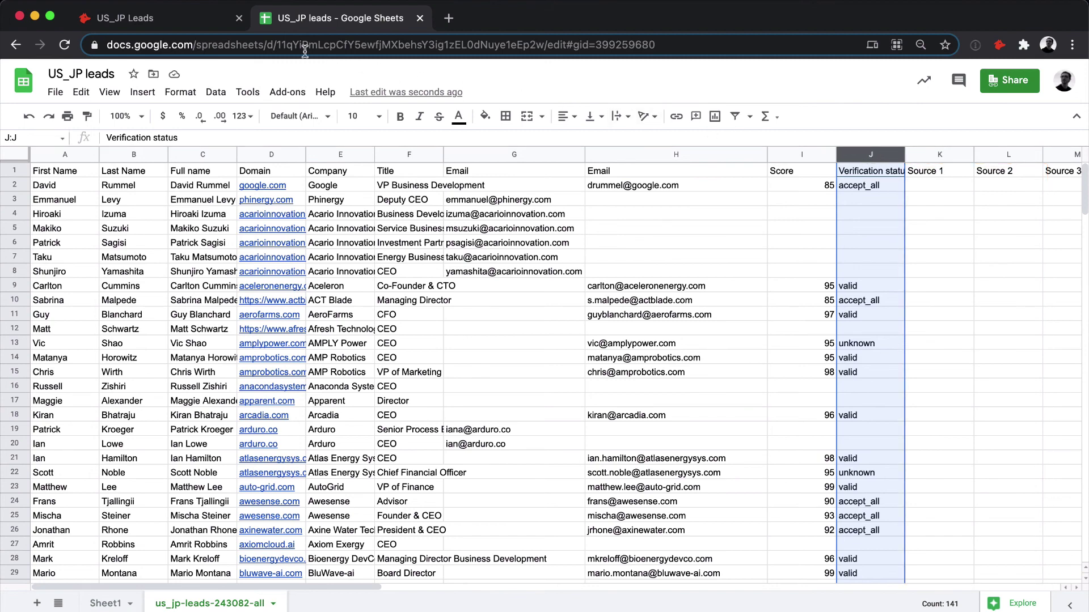
pyautogui.click(205, 21)
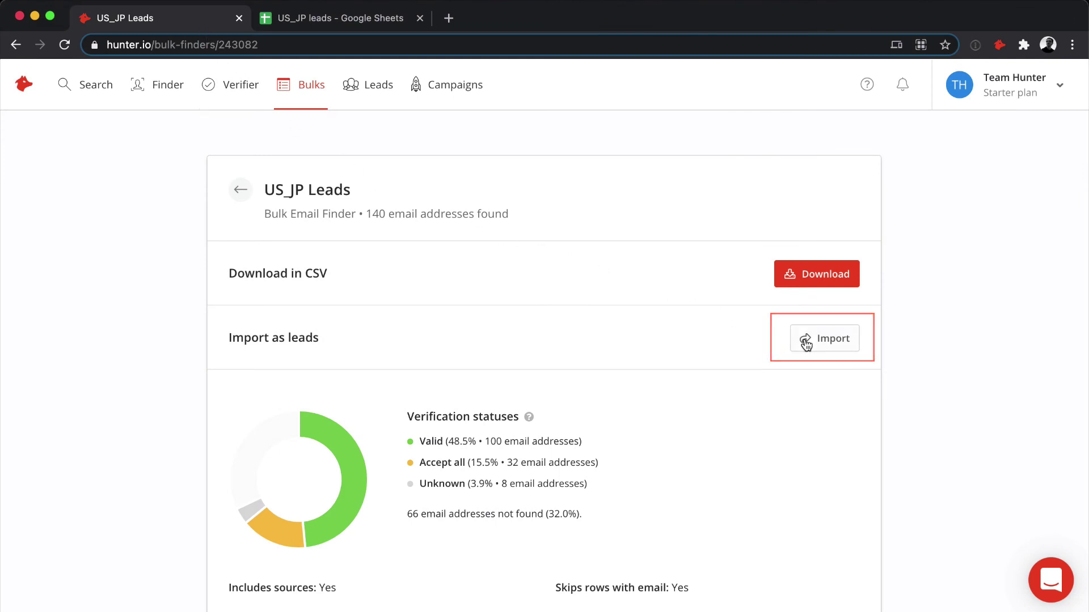
# - Choose Full list under Import as leads and set the destination to the existing leads list
pyautogui.click(805, 341)
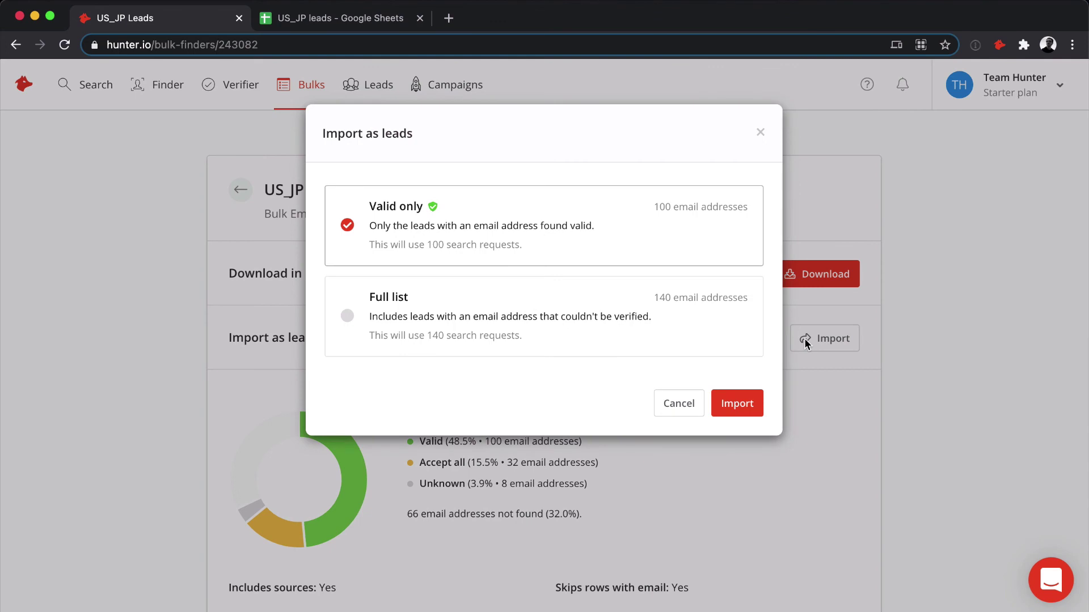
pyautogui.click(722, 328)
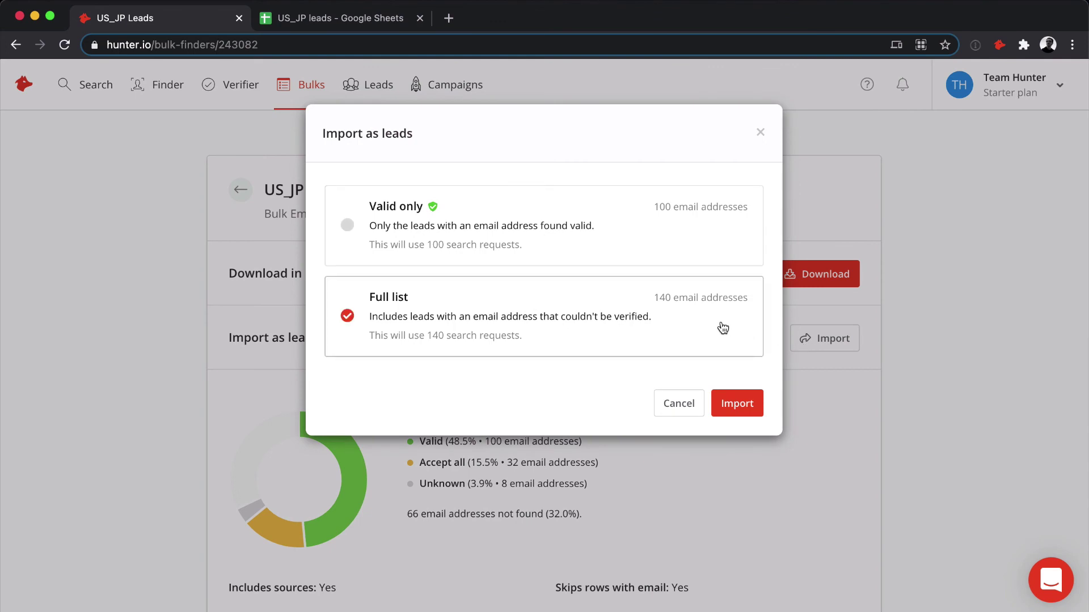
pyautogui.click(737, 404)
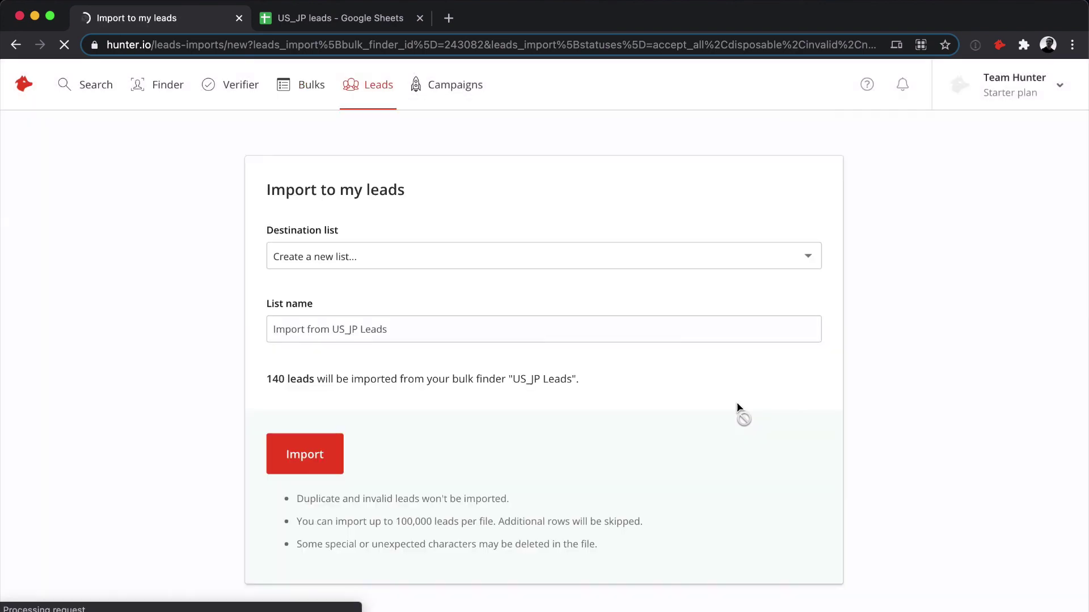
pyautogui.click(742, 264)
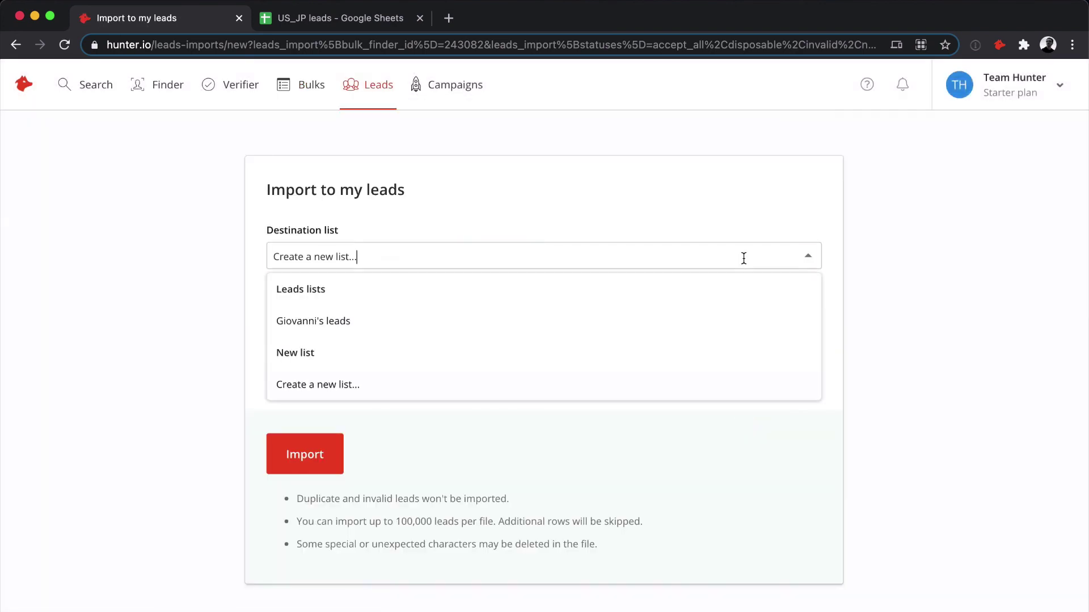
pyautogui.click(705, 325)
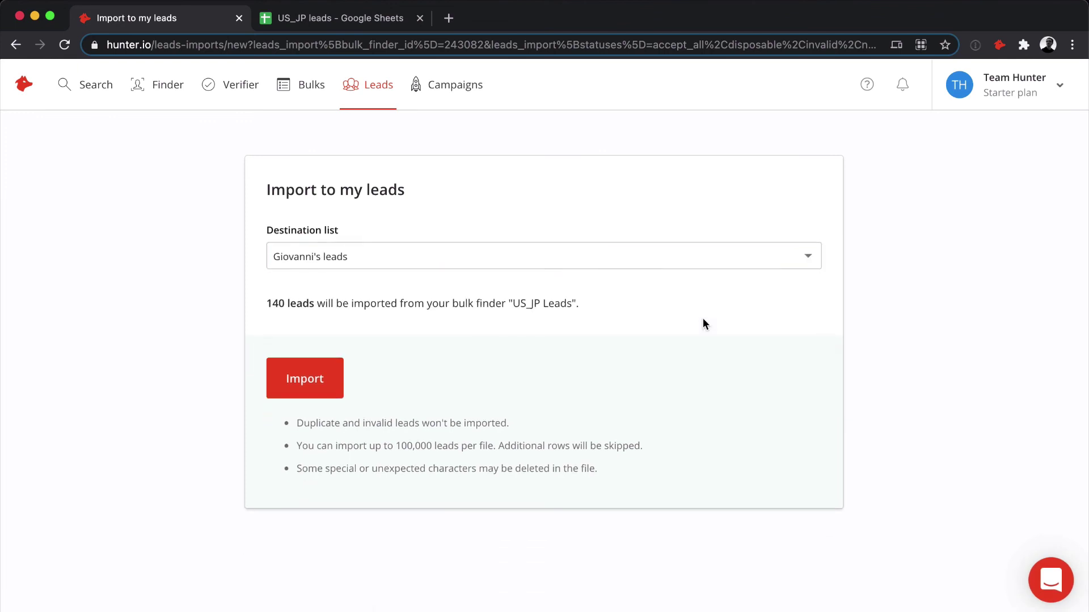